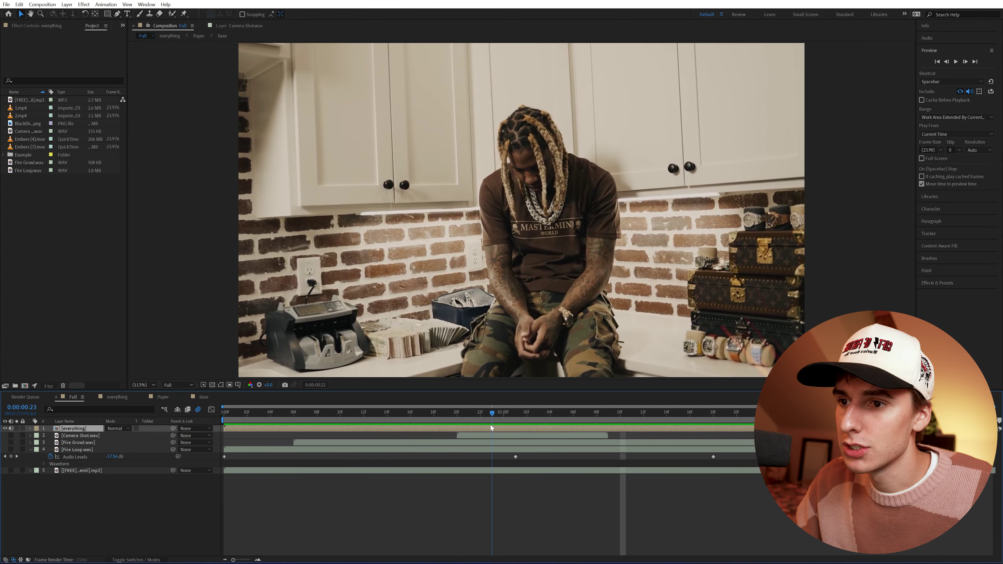
Scrub and play back the existing transition around the rip
click(516, 426)
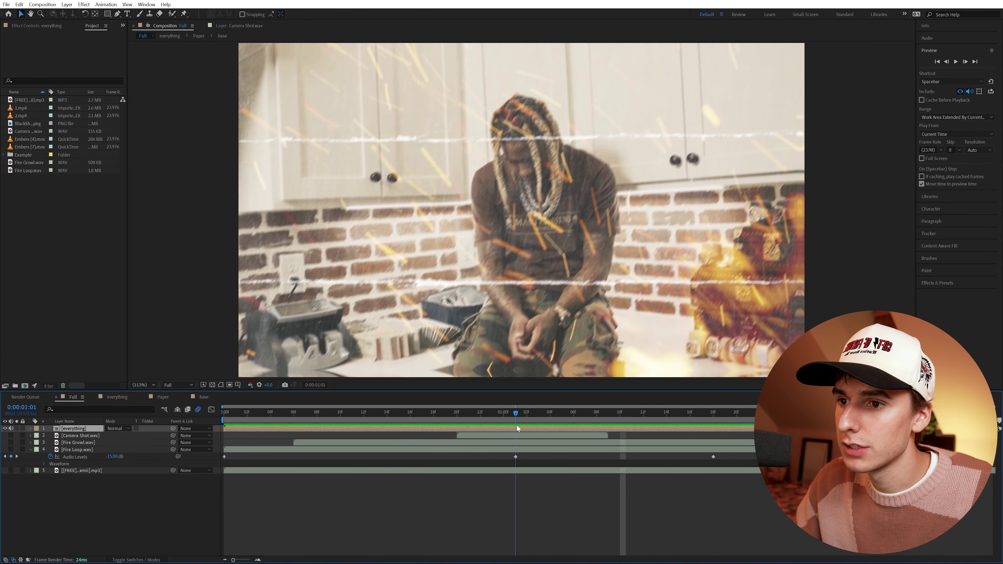
drag(516, 426, 621, 414)
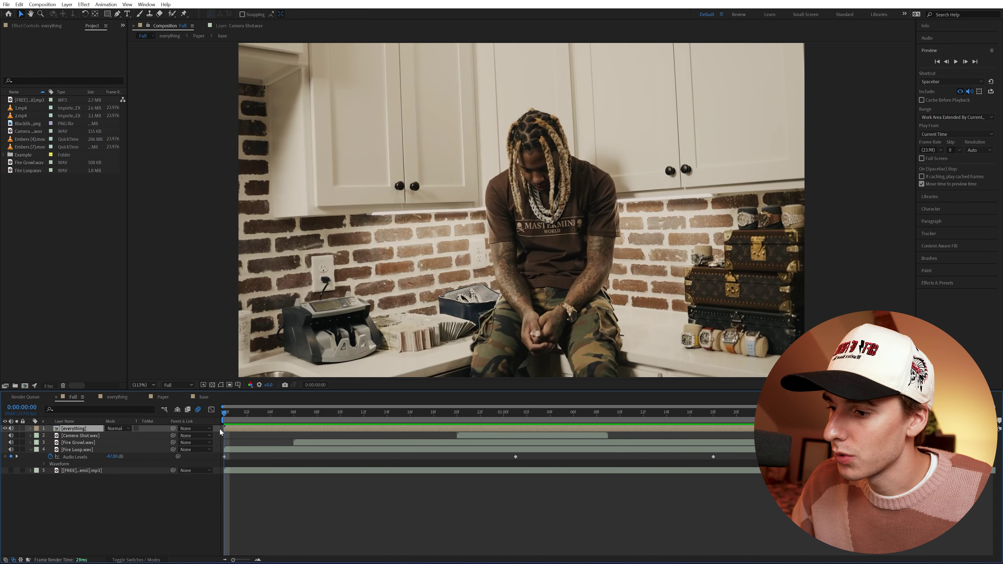
key(space)
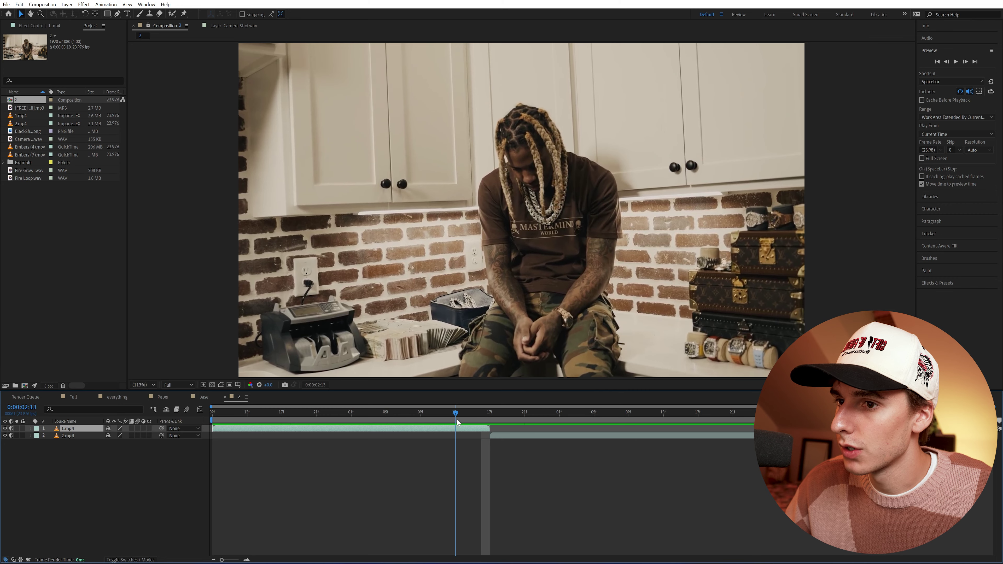
Duplicate 1.mp4 at the cut point and freeze the copy on that frame
drag(457, 422, 483, 424)
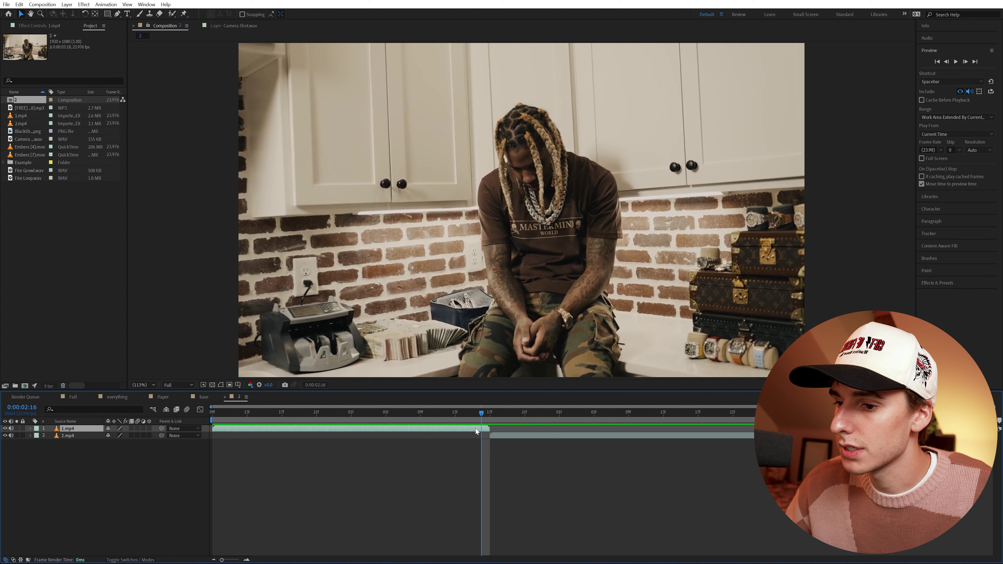
key(ctrl+d)
right_click(480, 430)
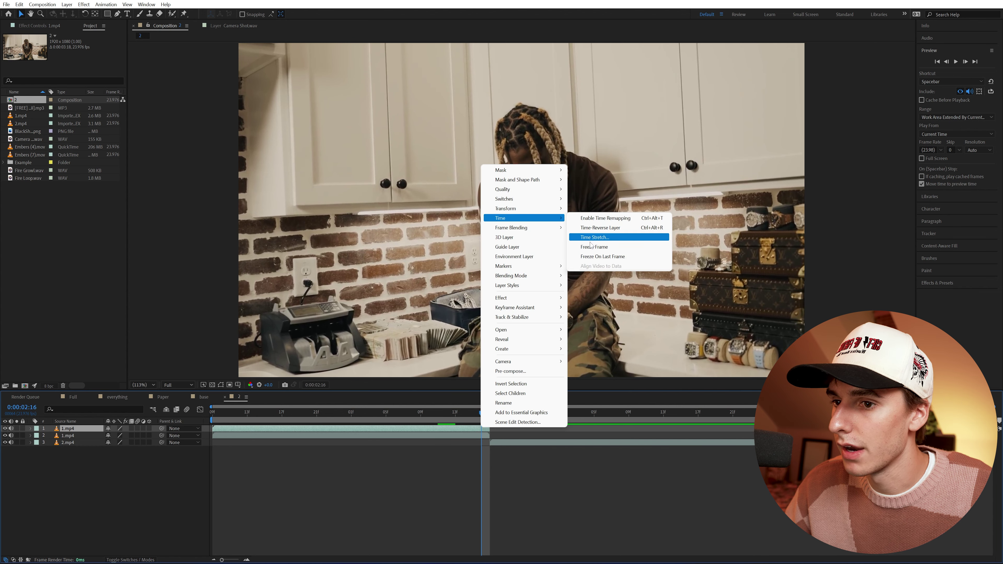
click(593, 247)
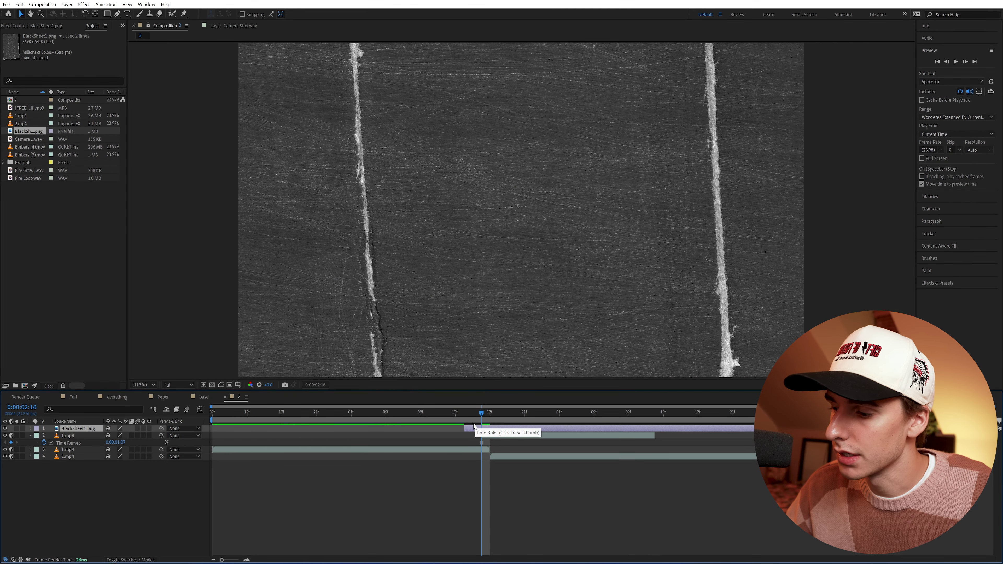
Scale BlackSheet1.png to 50%, set its blend mode to Screen, and rotate it to about 95°
click(30, 429)
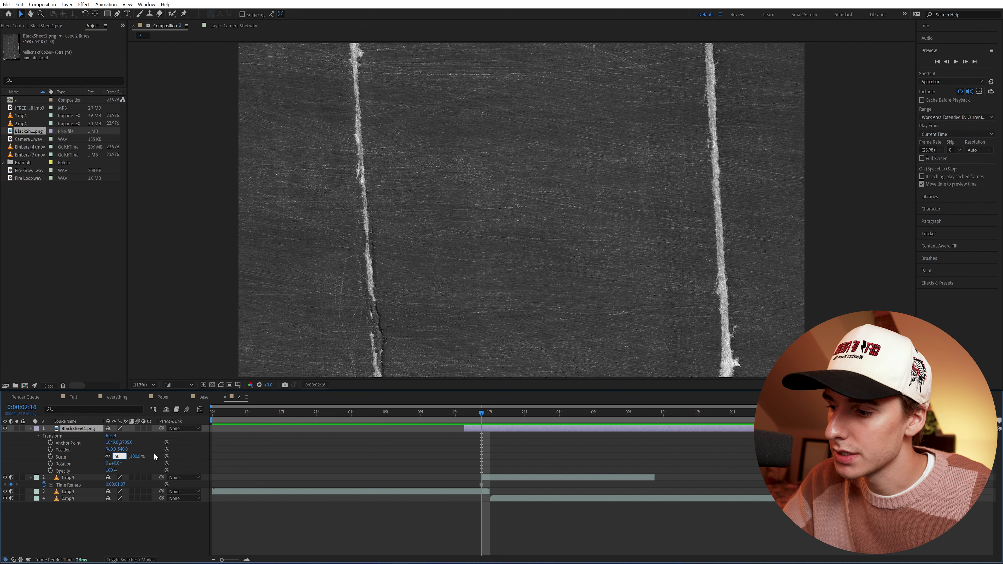
key(Return)
key(F4)
click(119, 428)
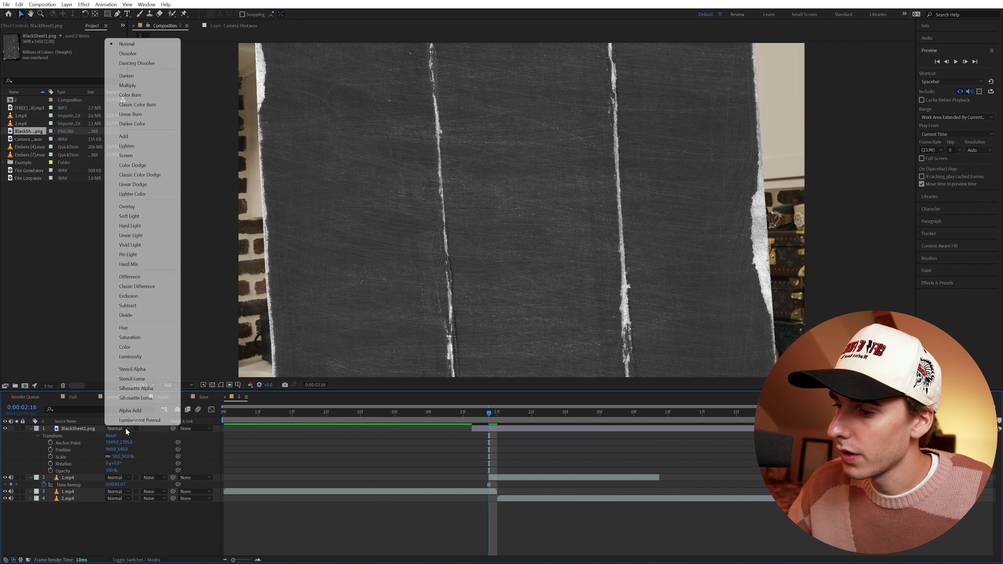
click(127, 157)
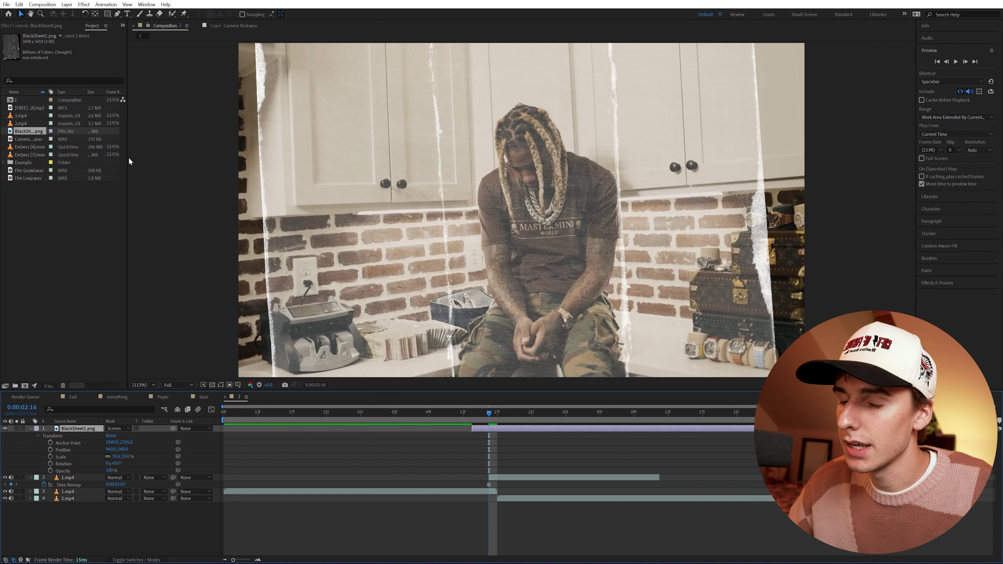
drag(113, 463, 155, 462)
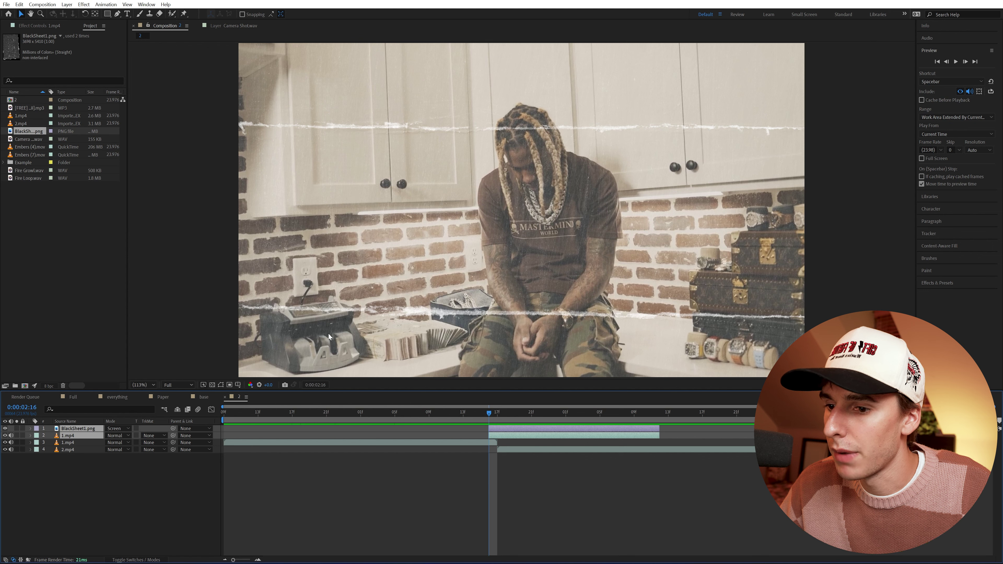
key(F2)
Pre-compose the paper layer and the frozen 1.mp4 copy into a composition named 'Base tut'
click(495, 436)
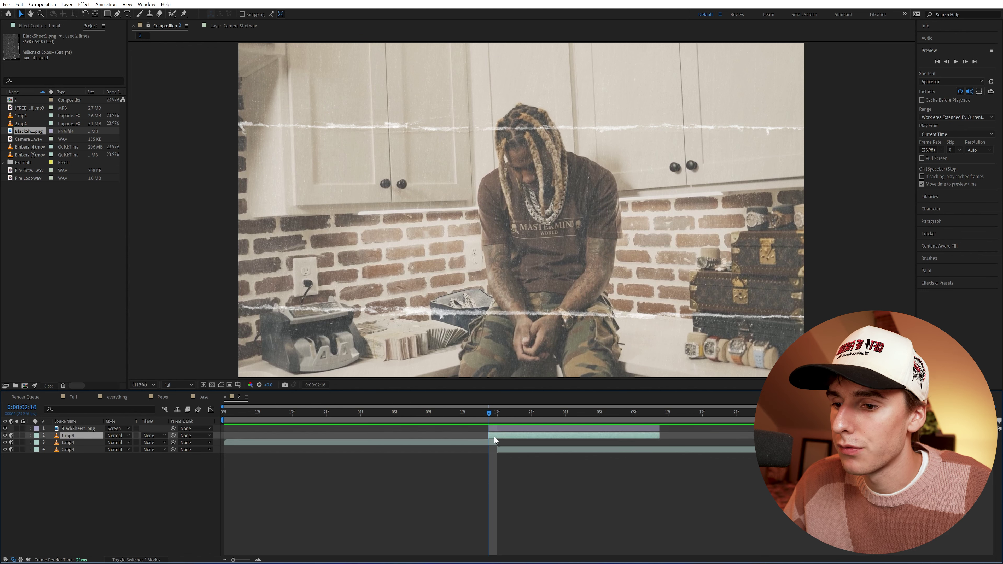
shift+click(496, 430)
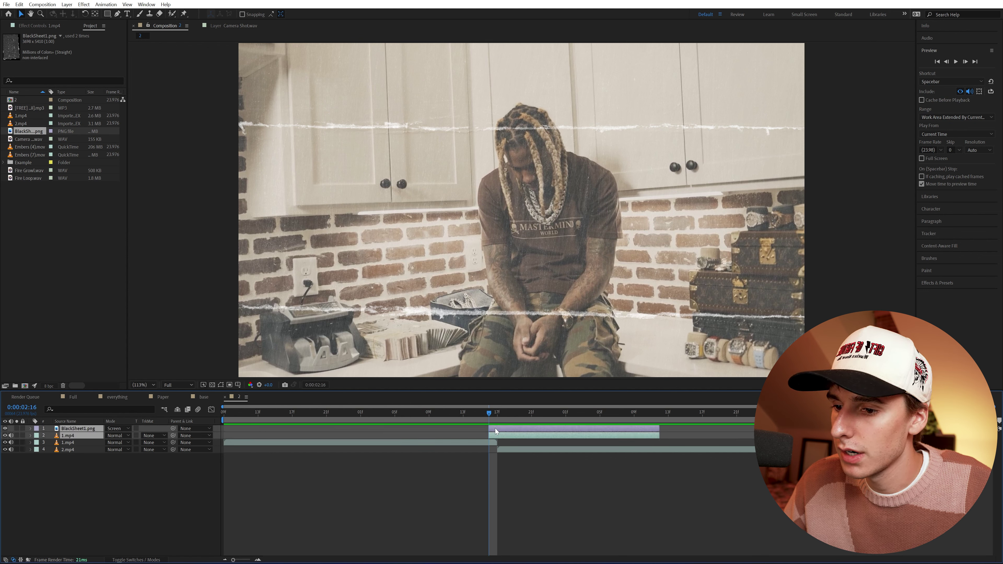
right_click(495, 430)
click(522, 371)
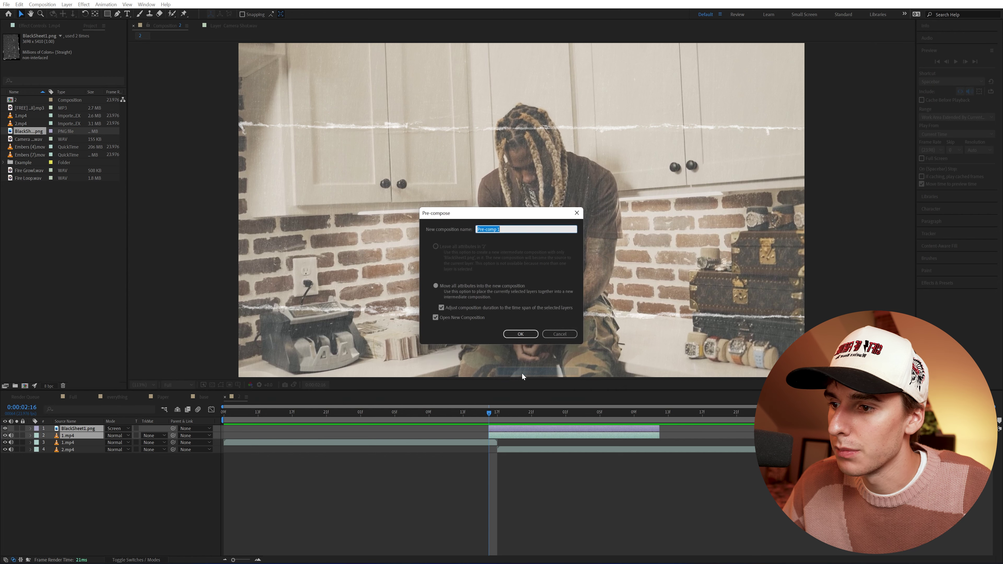
text(Base tut)
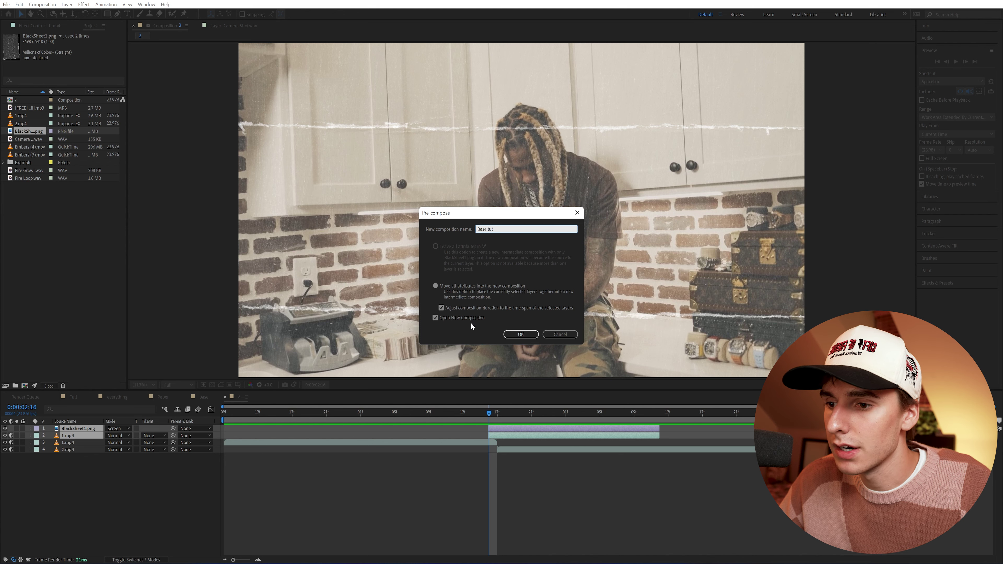
click(522, 334)
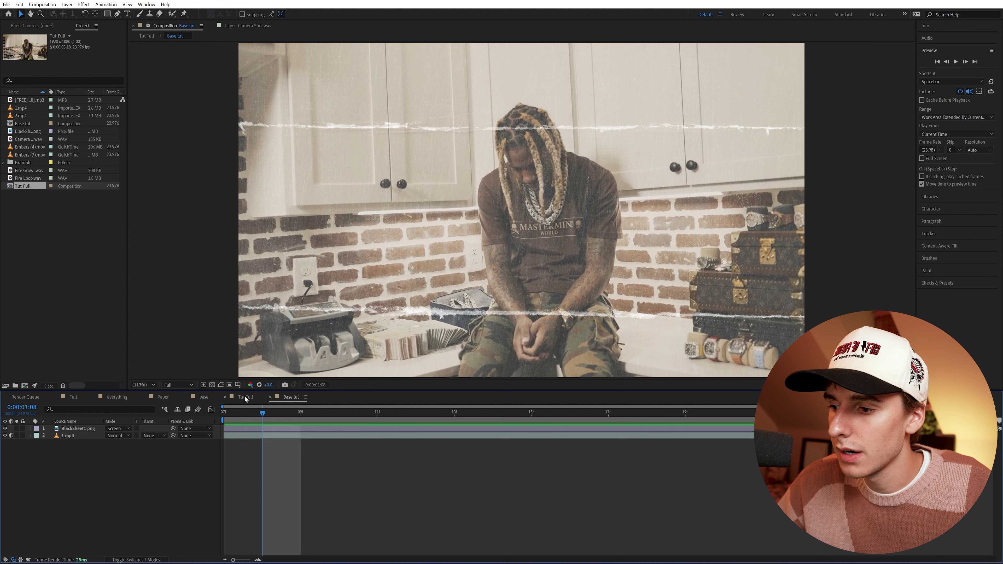
In Tut Full at the cut, draw a mask on Base tut along the top tear
click(245, 398)
drag(488, 415, 521, 417)
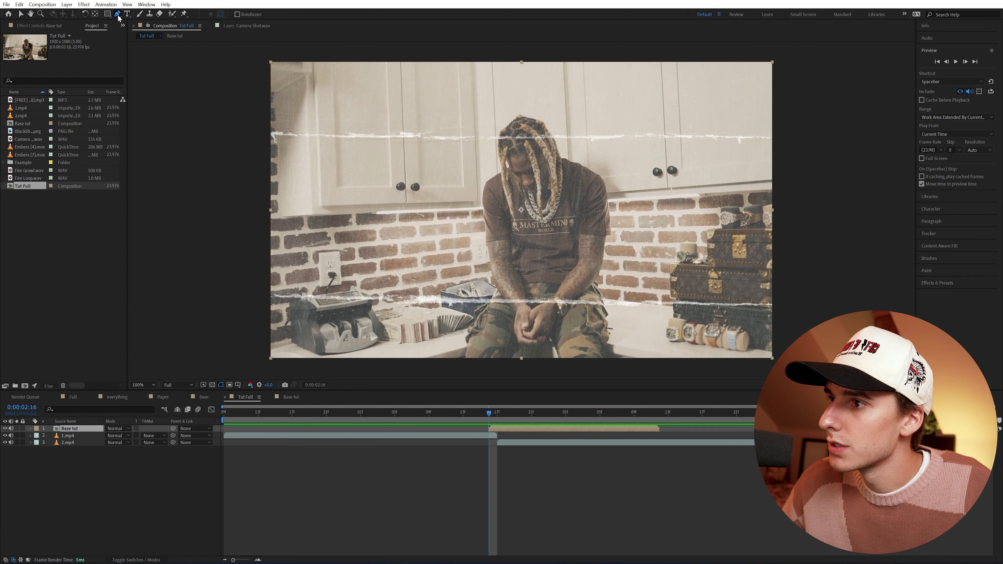
click(257, 56)
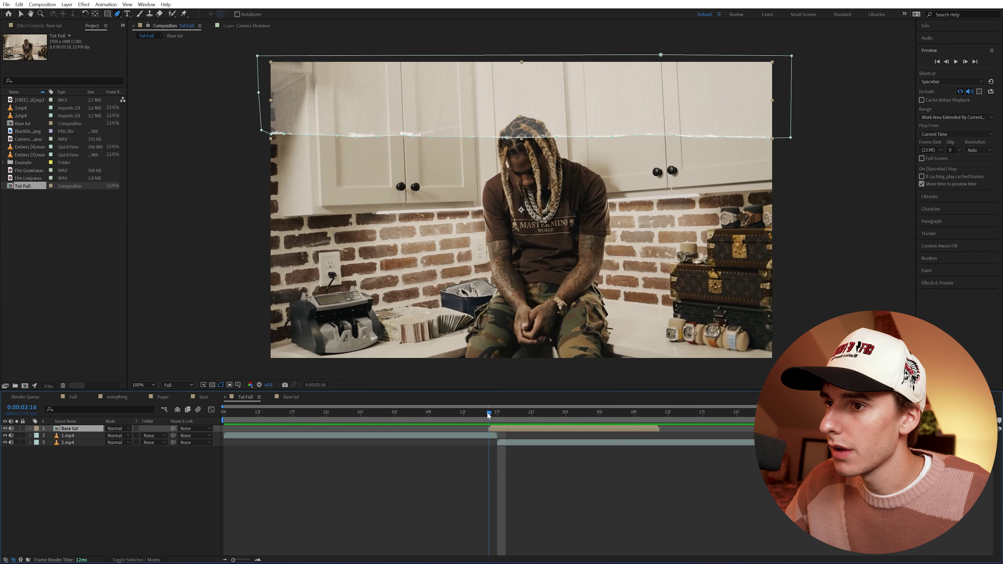
mouse_move(487, 412)
mouse_down()
mouse_move(668, 413)
mouse_move(486, 427)
mouse_up()
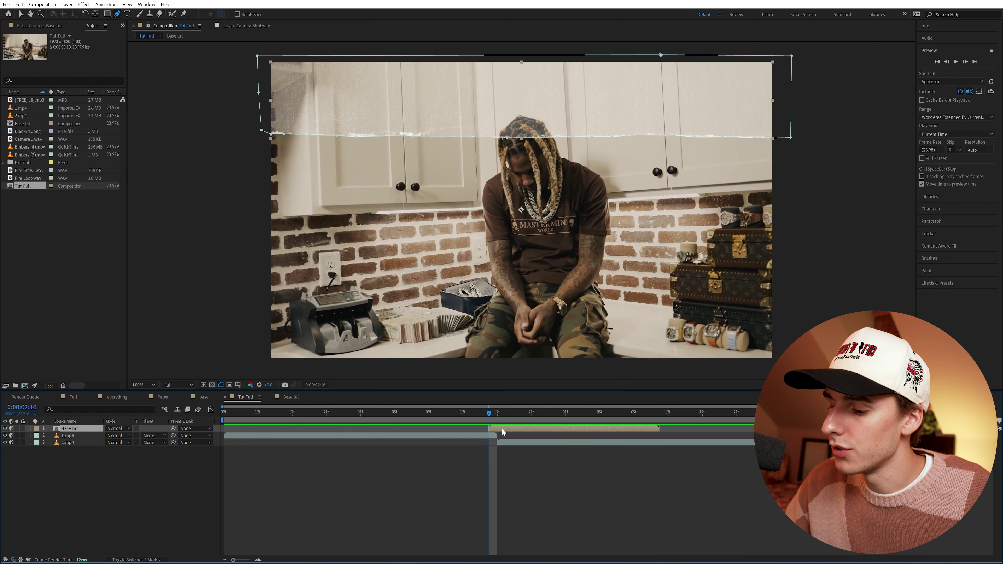
Duplicate the masked Base tut layer and set the copy's Mask 1 to Subtract
key(ctrl+d)
click(31, 428)
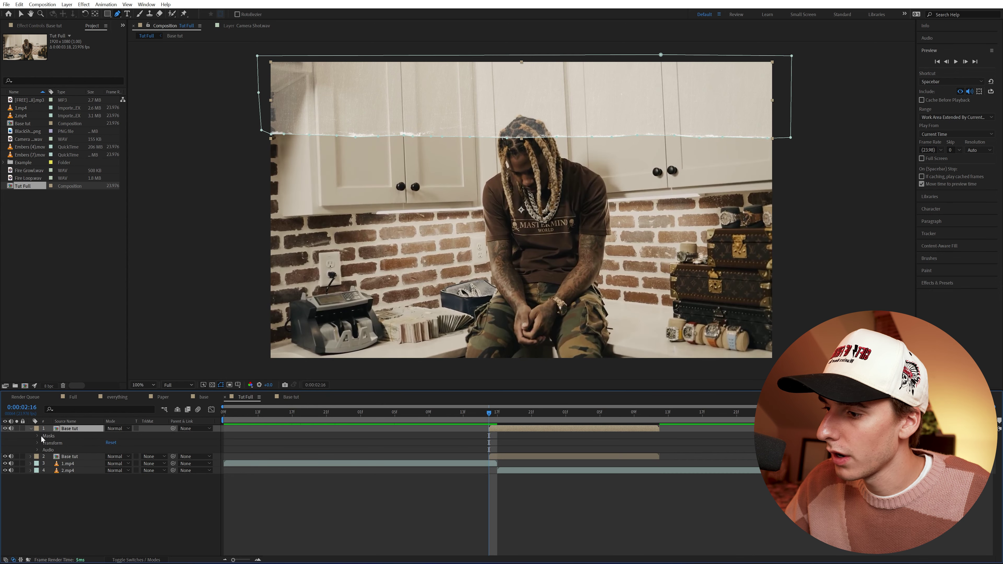
click(37, 436)
click(44, 442)
click(119, 443)
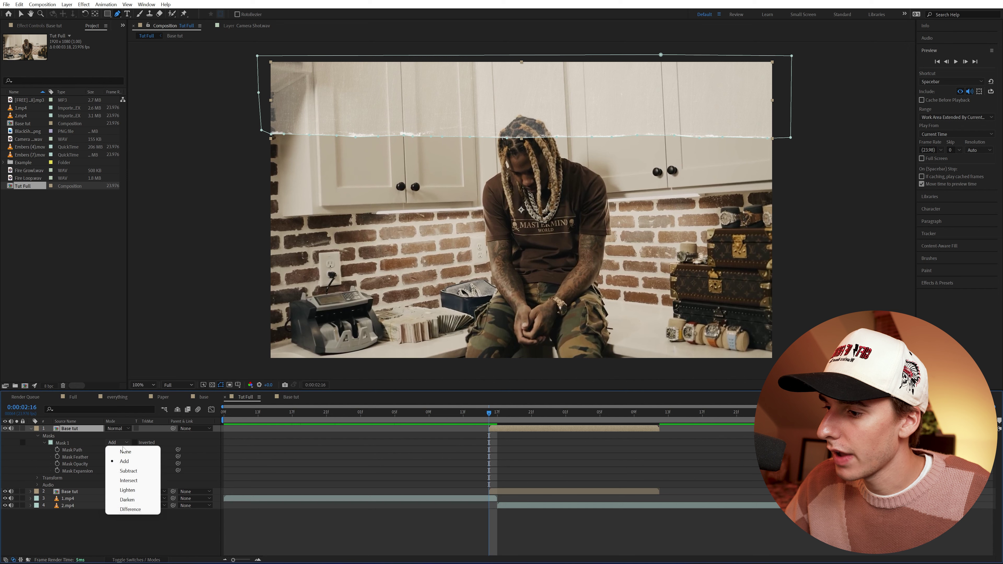
click(128, 471)
click(65, 421)
click(4, 491)
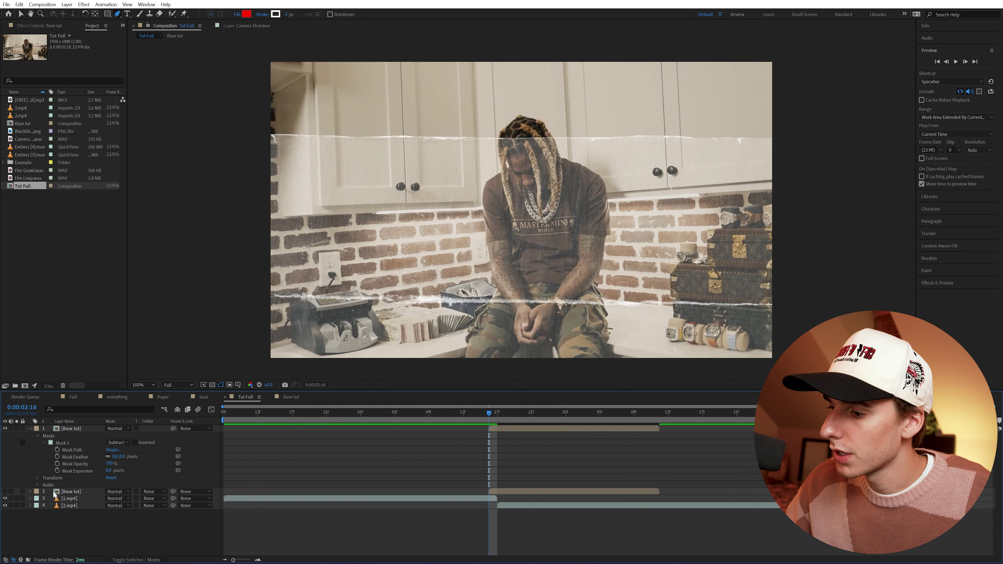
Rename the other Base tut layer to 'Top' and scrub to check the split
click(63, 493)
right_click(63, 493)
click(90, 467)
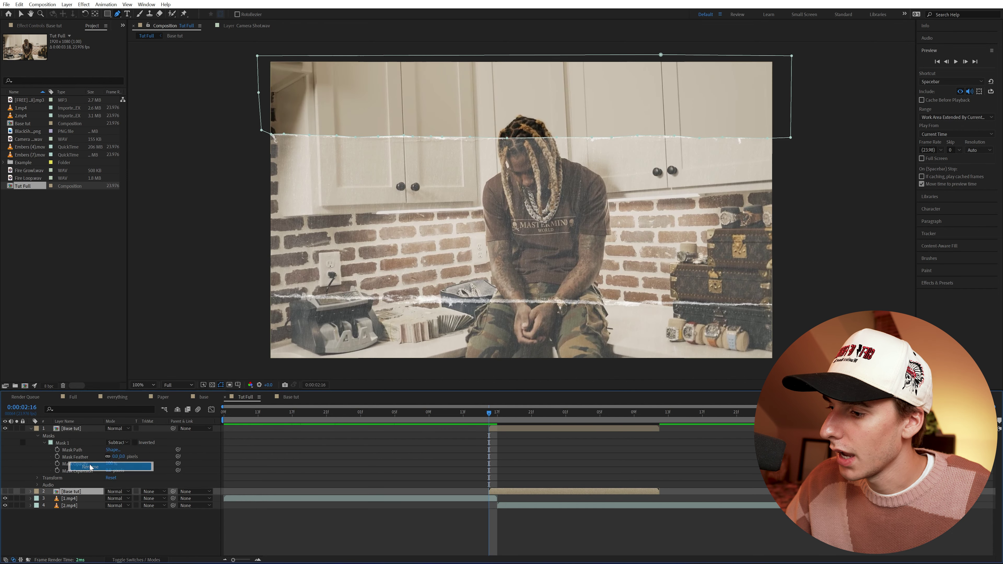
text(Top)
key(Return)
drag(525, 413, 489, 420)
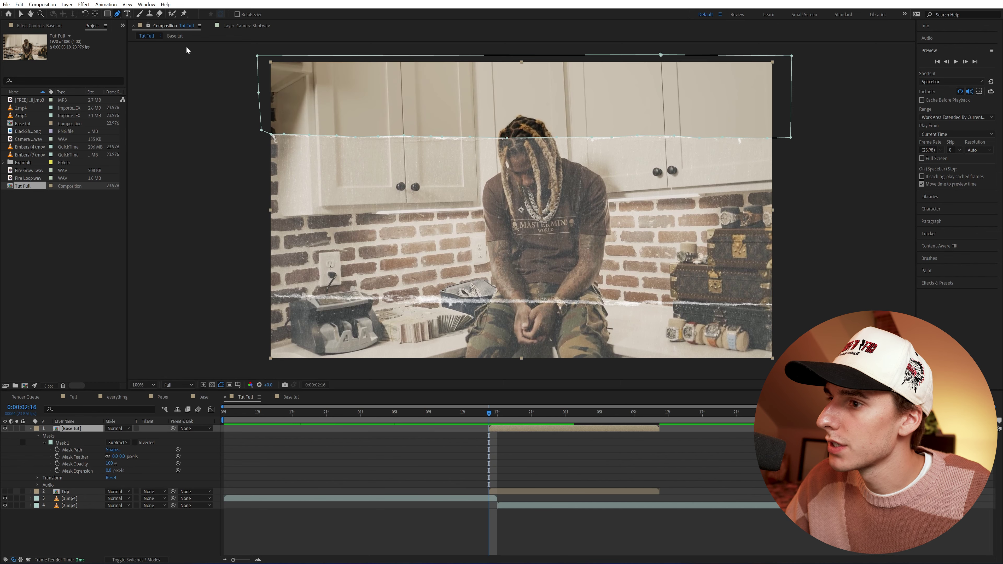
Mask the bottom tear as a subtracting Mask 2 and rename the layer 'Middle'
click(267, 295)
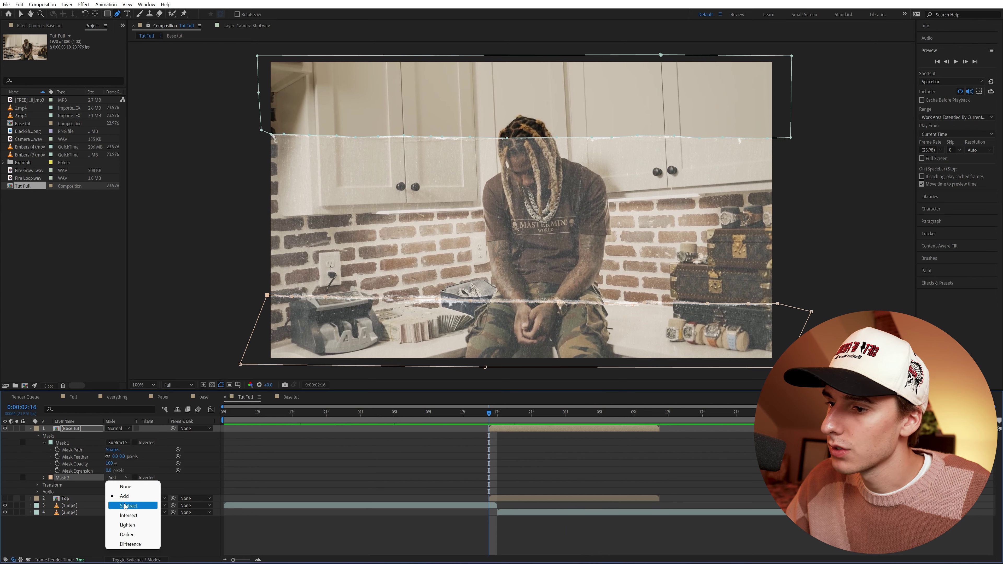
click(125, 506)
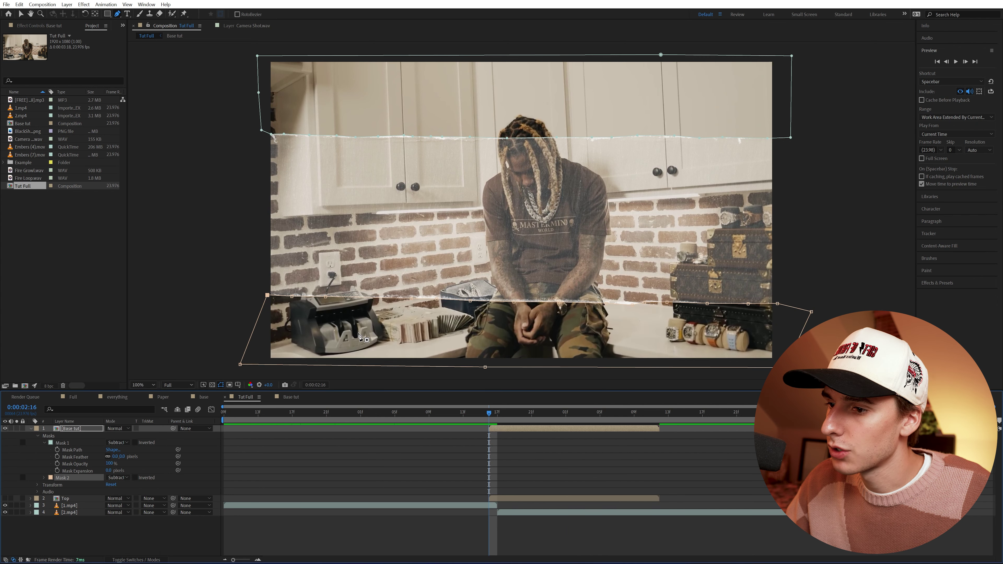
right_click(57, 435)
click(86, 406)
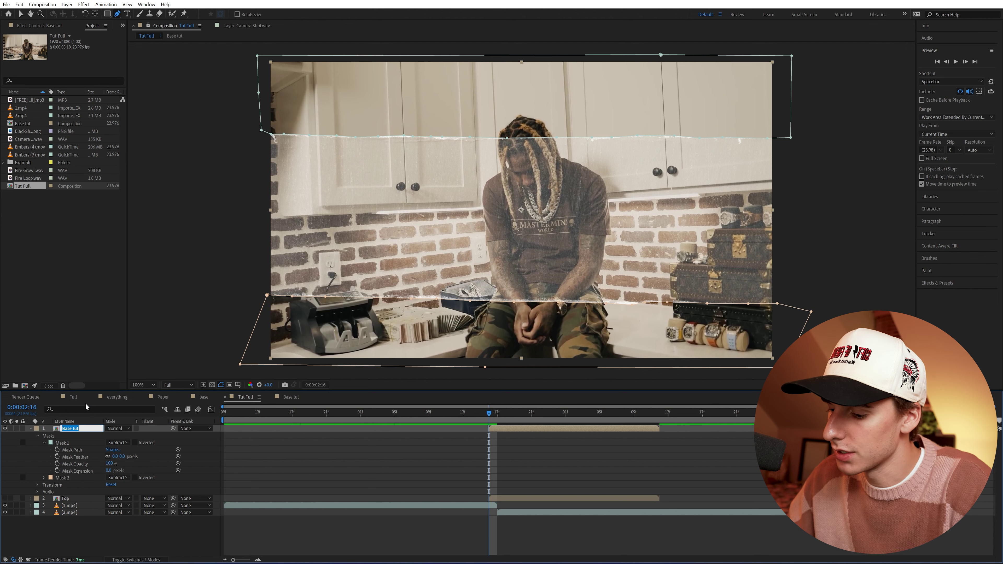
key(Return)
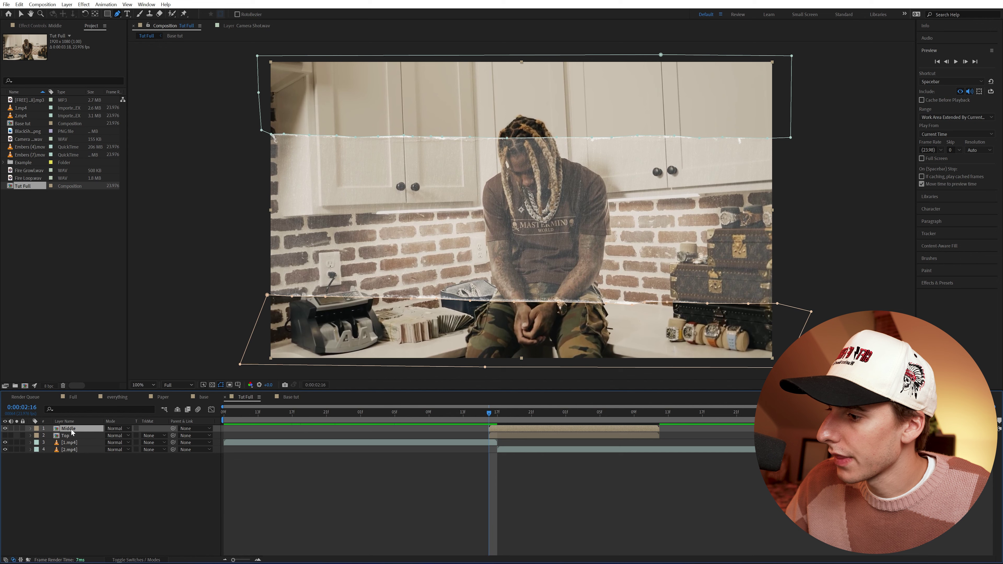
Duplicate Middle and set the copy's Mask 2 to Add and Mask 1 to None
key(ctrl+d)
click(31, 429)
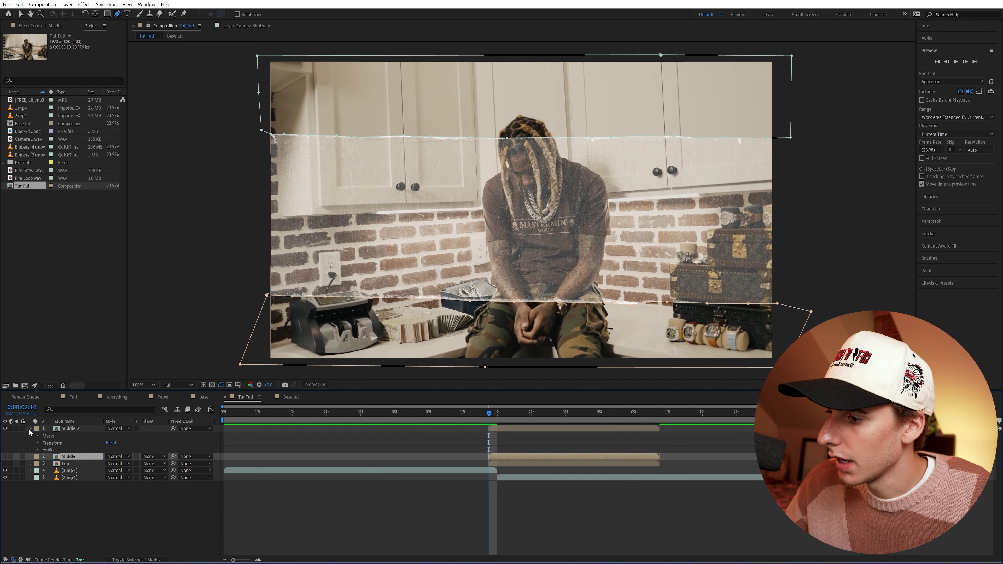
click(38, 436)
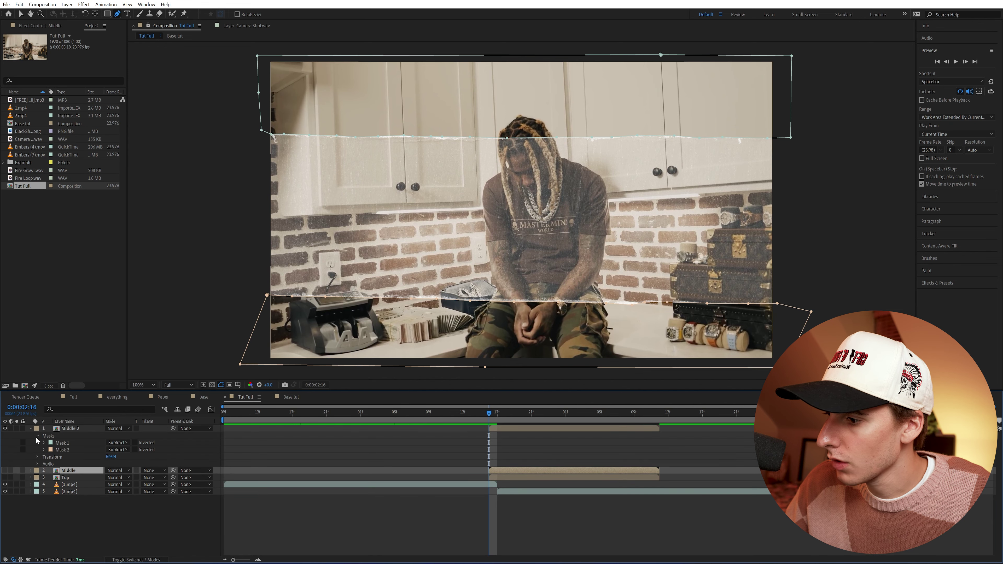
click(120, 451)
click(119, 465)
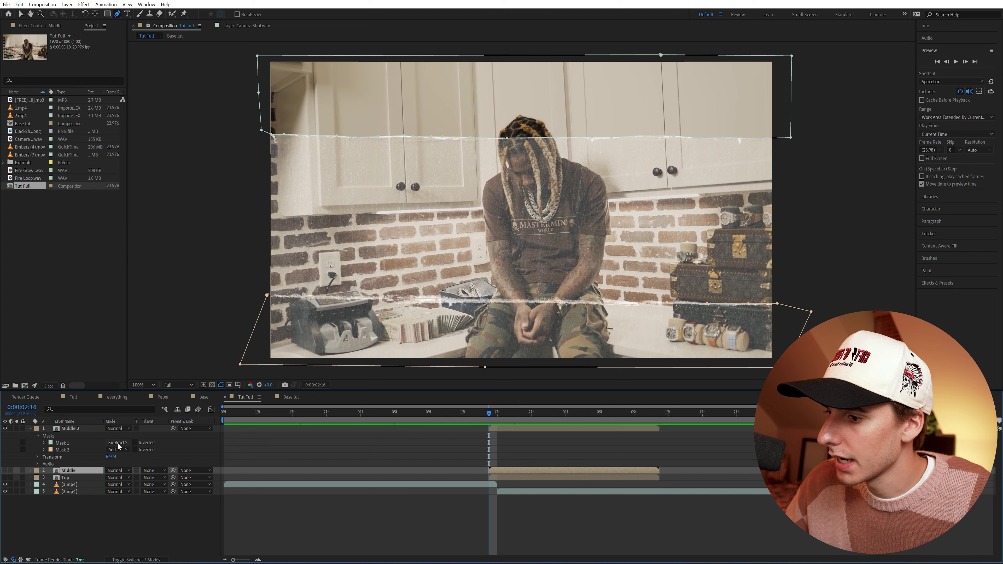
click(119, 445)
click(121, 457)
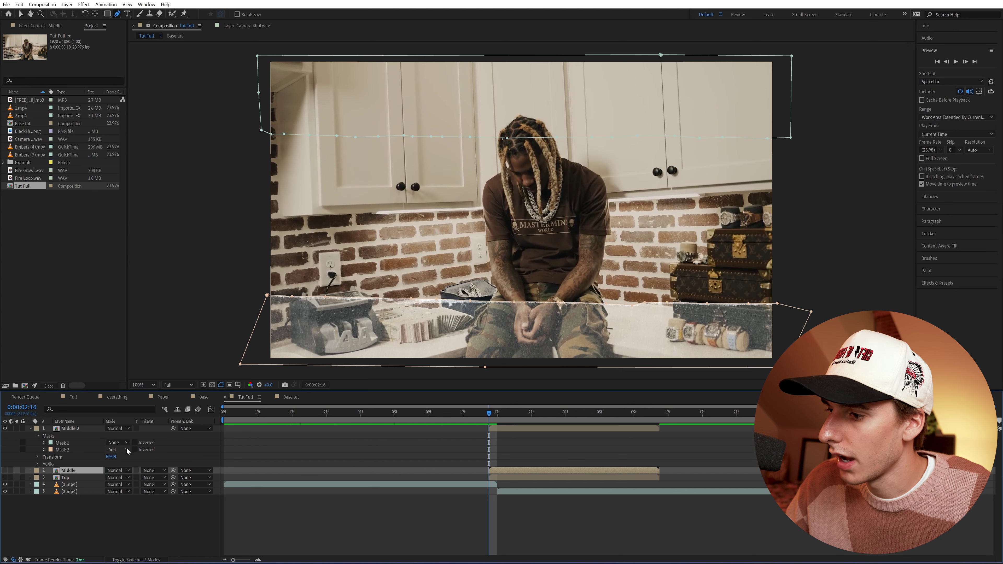
Rename the duplicate 'bot' and make the Top, Middle and bot layers visible
click(70, 429)
key(Return)
text(bot)
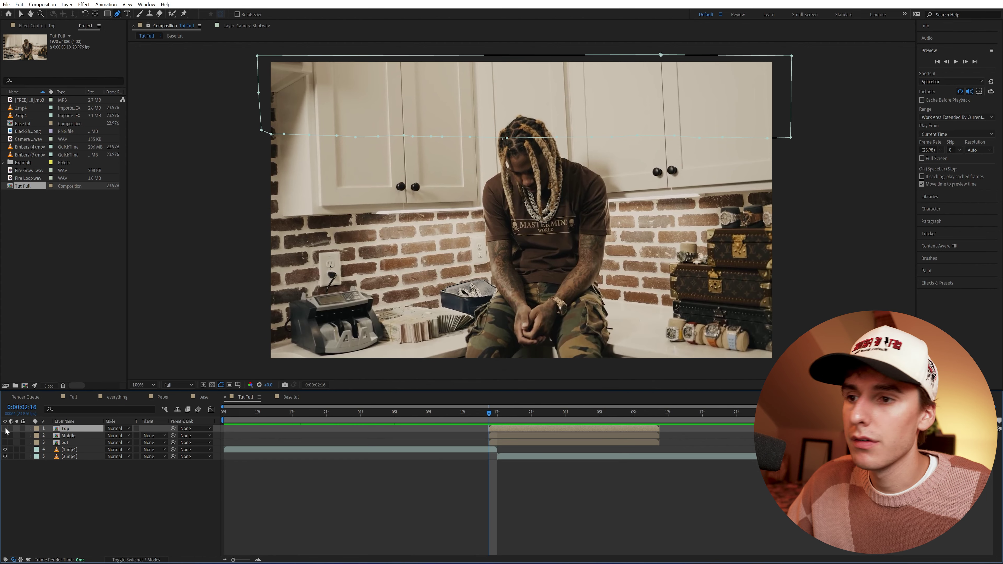
click(5, 429)
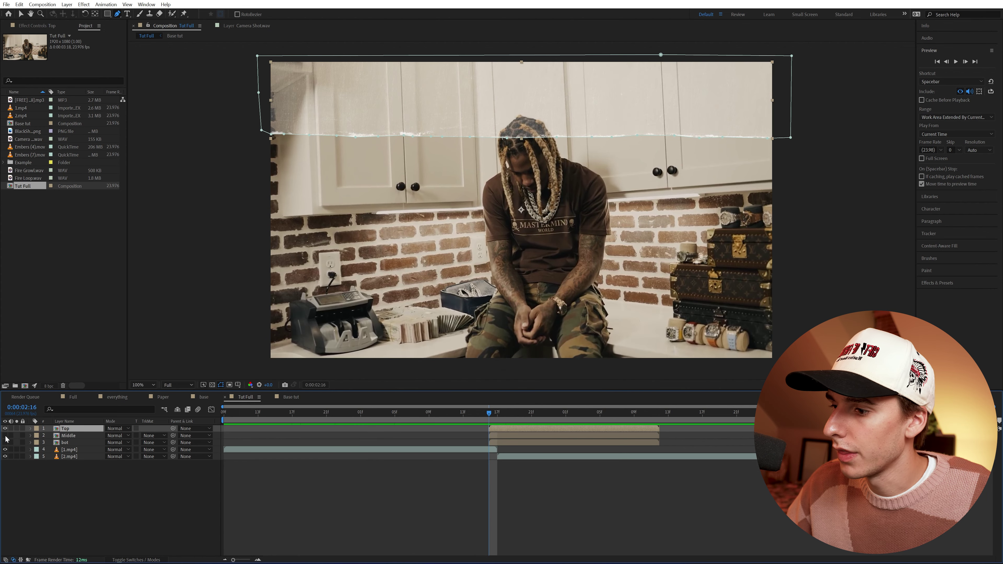
click(5, 436)
click(5, 442)
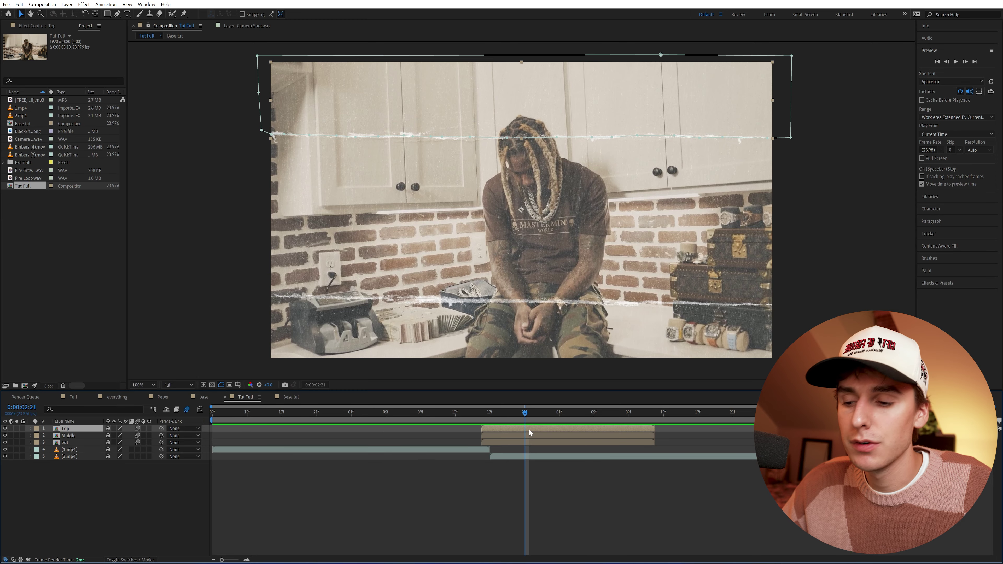
Keyframe Top and bot Position so they slide apart by 0:00:03:00, and enable motion blur
key(p)
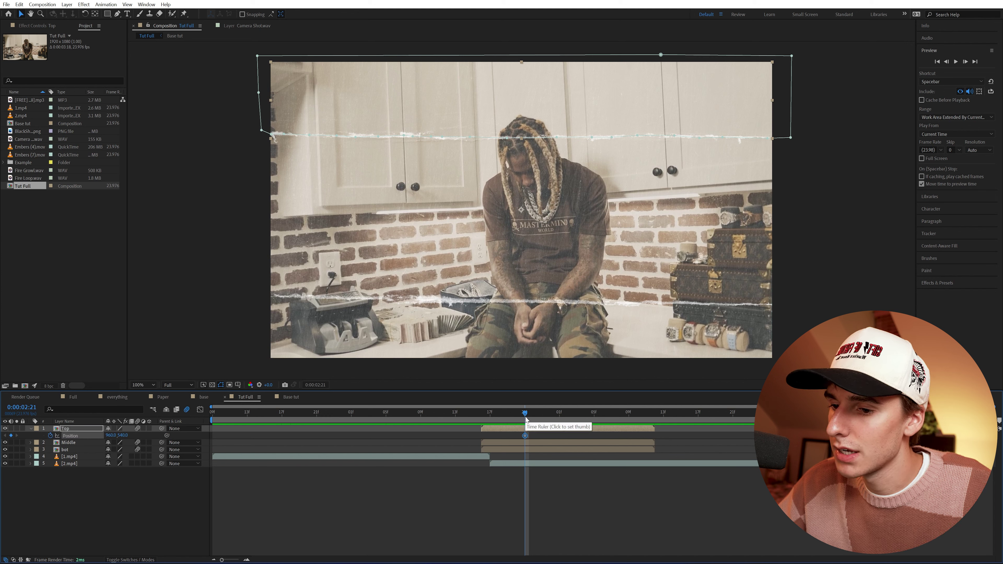
drag(525, 417, 483, 418)
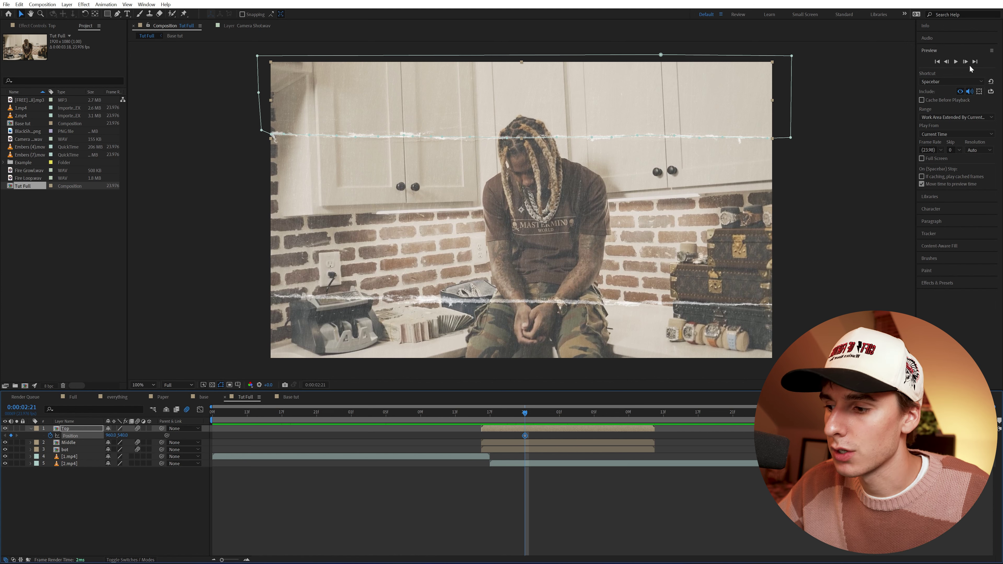
click(67, 450)
key(p)
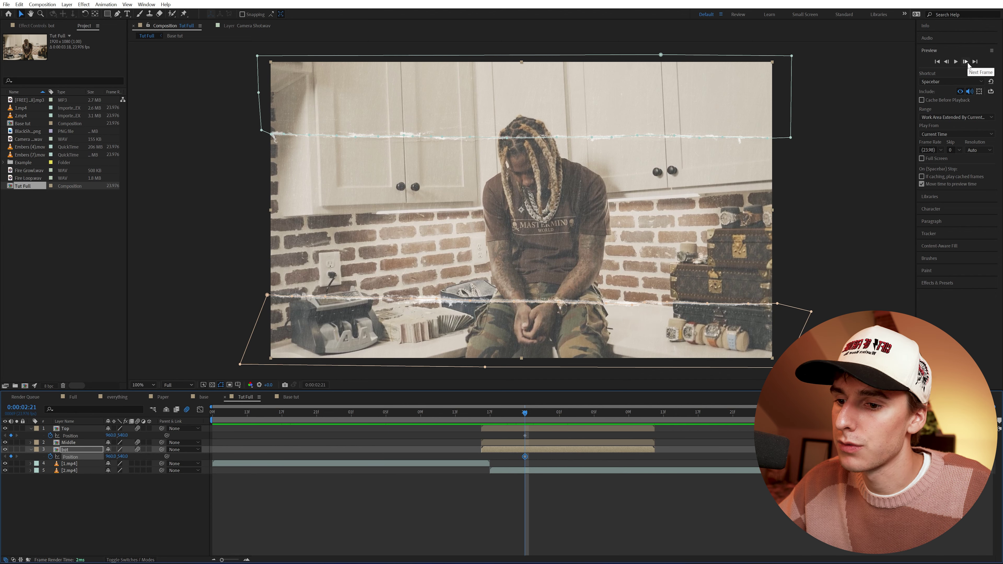
click(966, 62)
click(965, 62)
click(966, 62)
drag(123, 436, 185, 457)
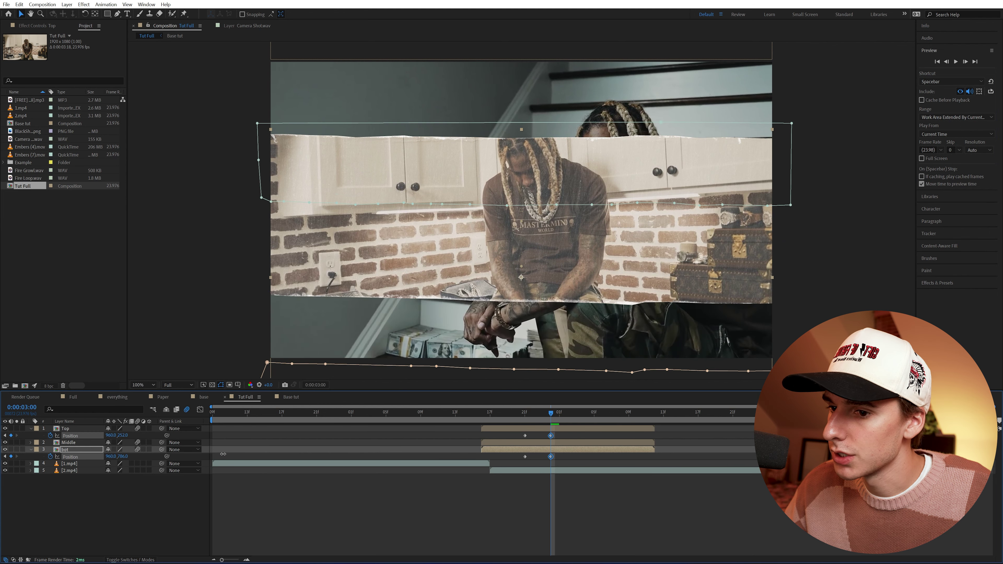
click(187, 410)
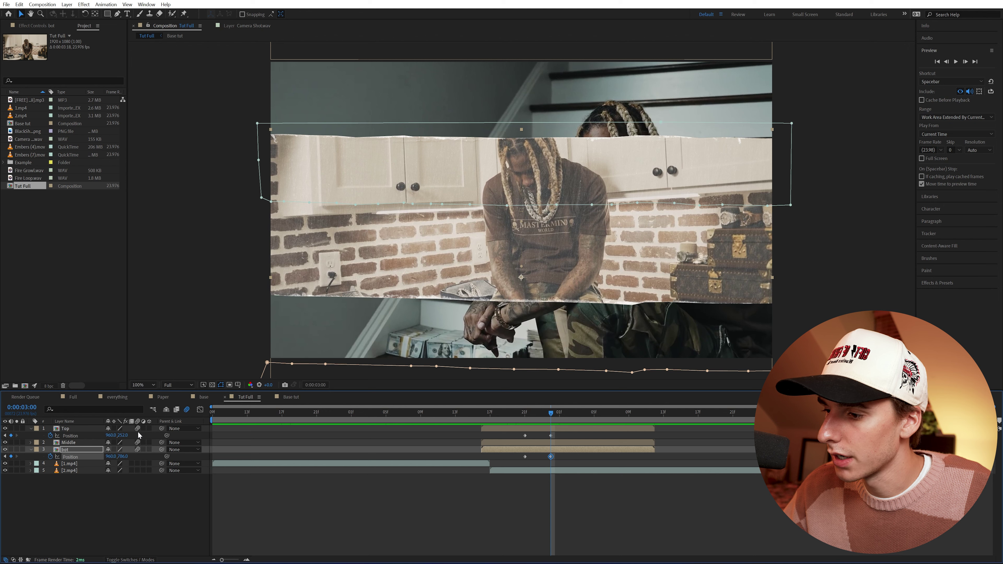
click(123, 560)
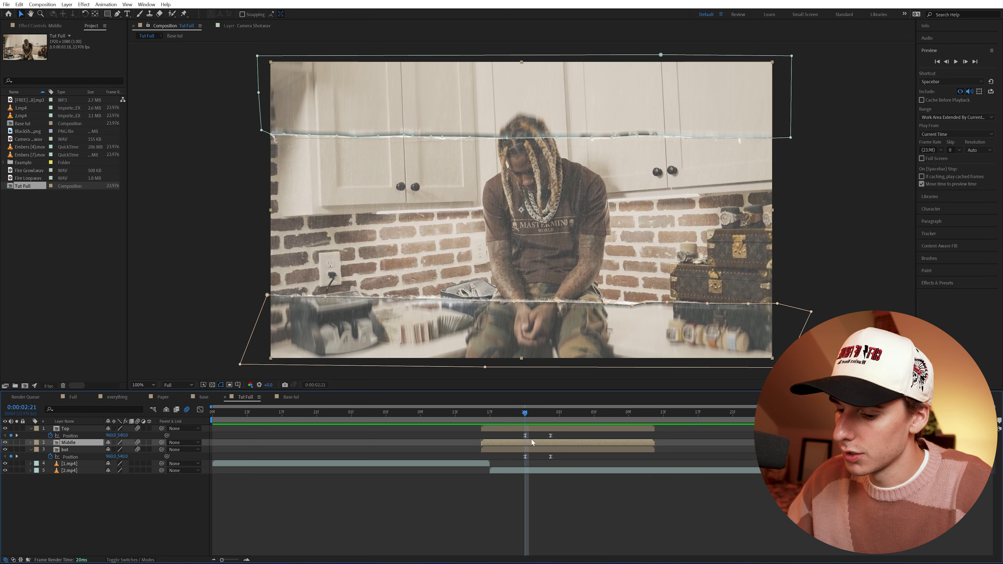
Start Position, Scale and Rotation keyframes on Middle, with Scale 90% at 0:00:03:00
key(p)
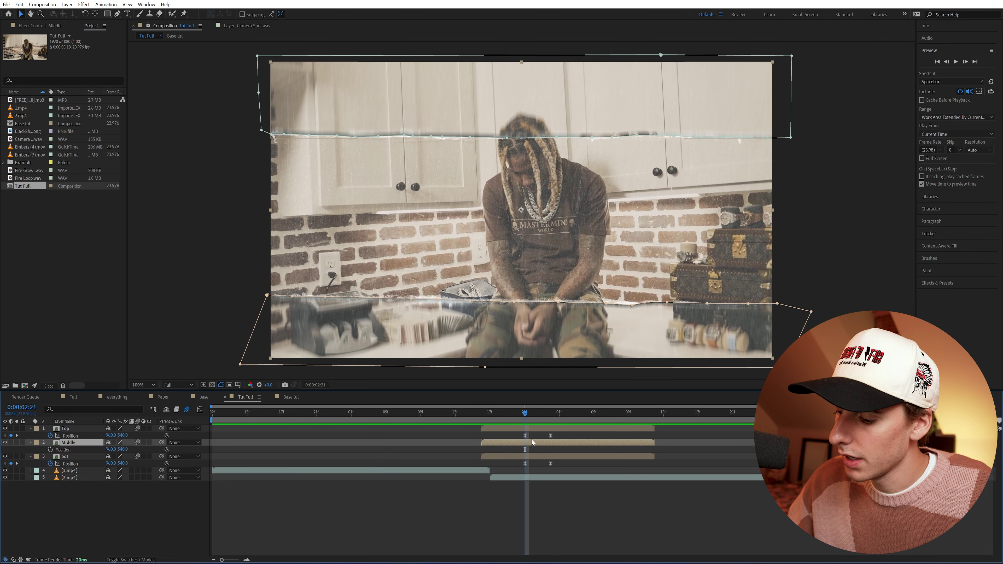
key(shift+s)
key(shift+r)
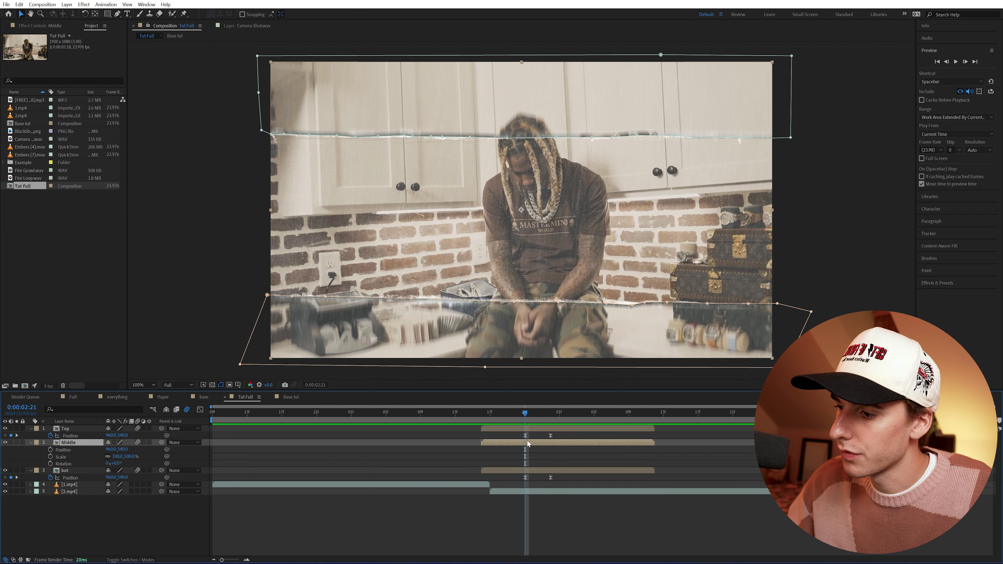
key(alt+shift+p)
key(alt+shift+s)
key(alt+shift+r)
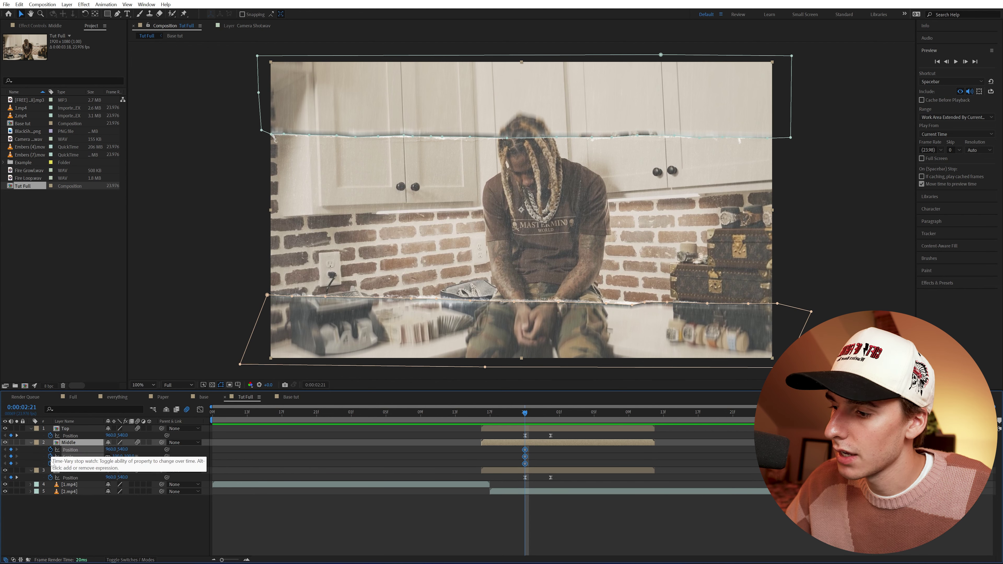
click(551, 420)
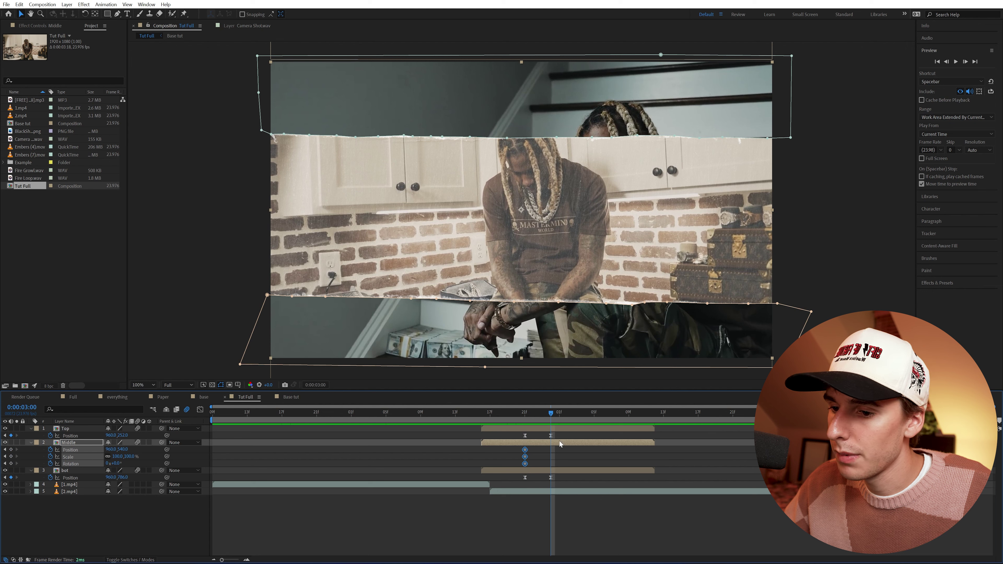
click(552, 444)
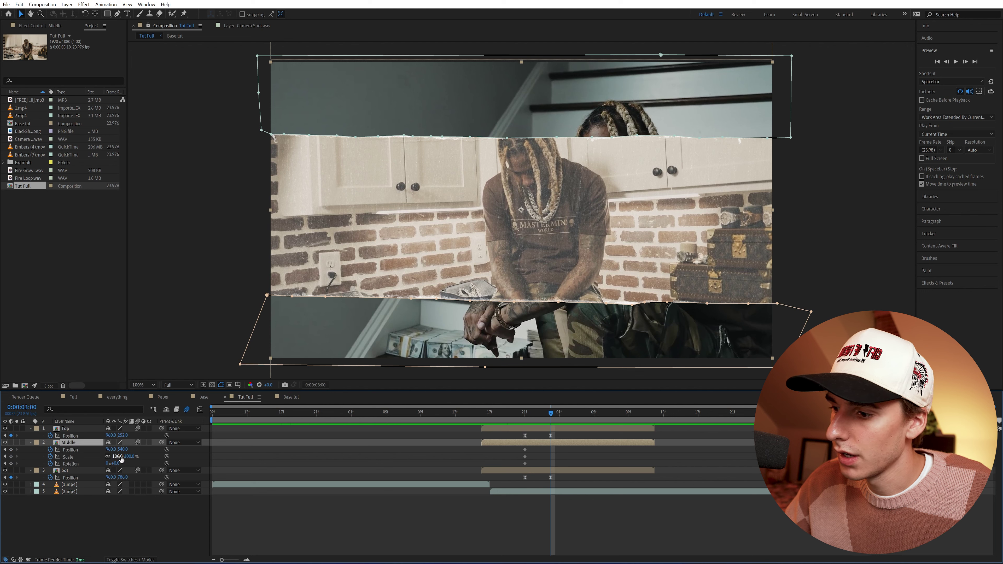
drag(118, 456, 120, 463)
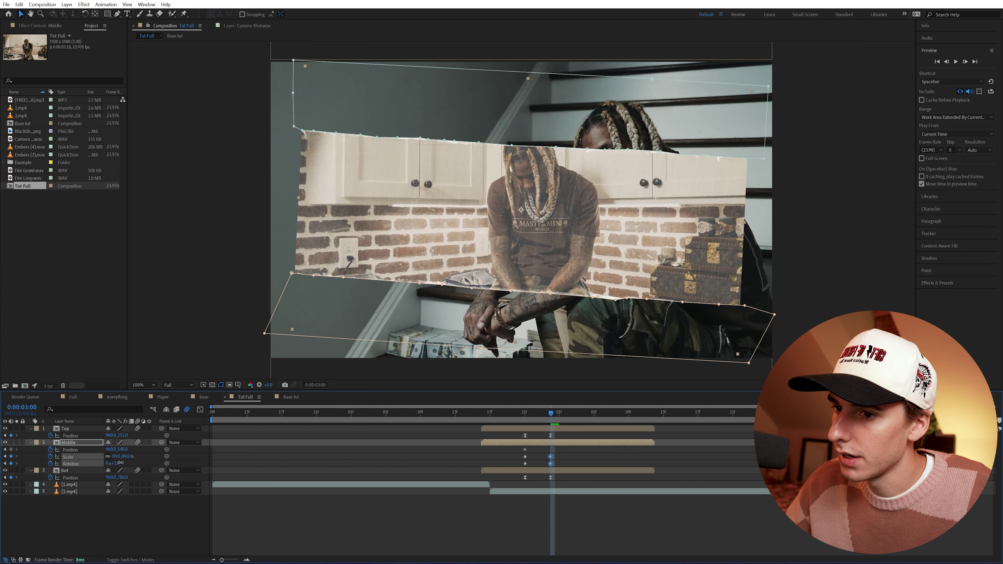
click(11, 450)
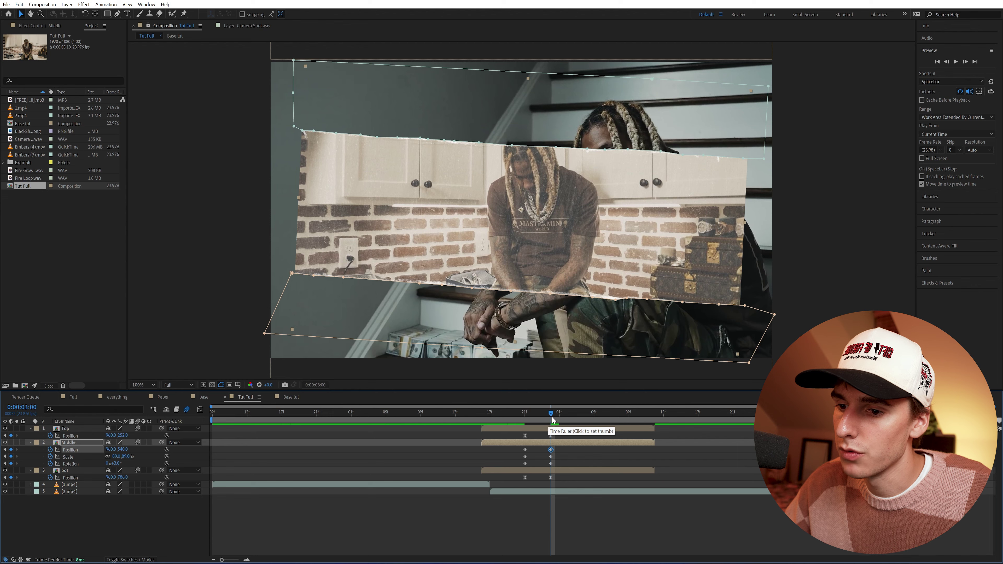
Rotate Middle to 90° and shrink it to 77% later, then ease all its keyframes
key(space)
drag(122, 466, 133, 467)
text(90)
click(333, 439)
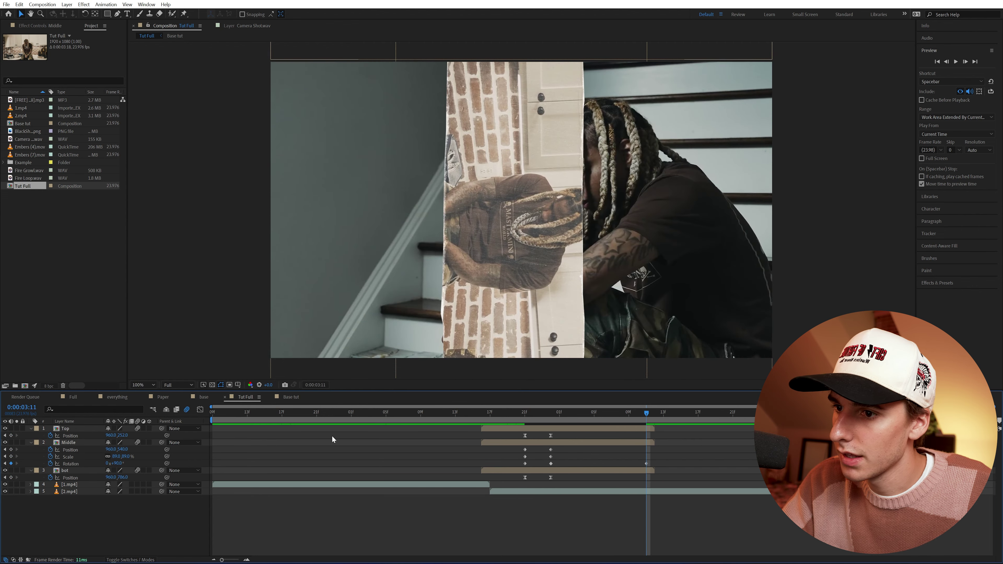
drag(126, 456, 515, 446)
key(F9)
click(482, 413)
key(space)
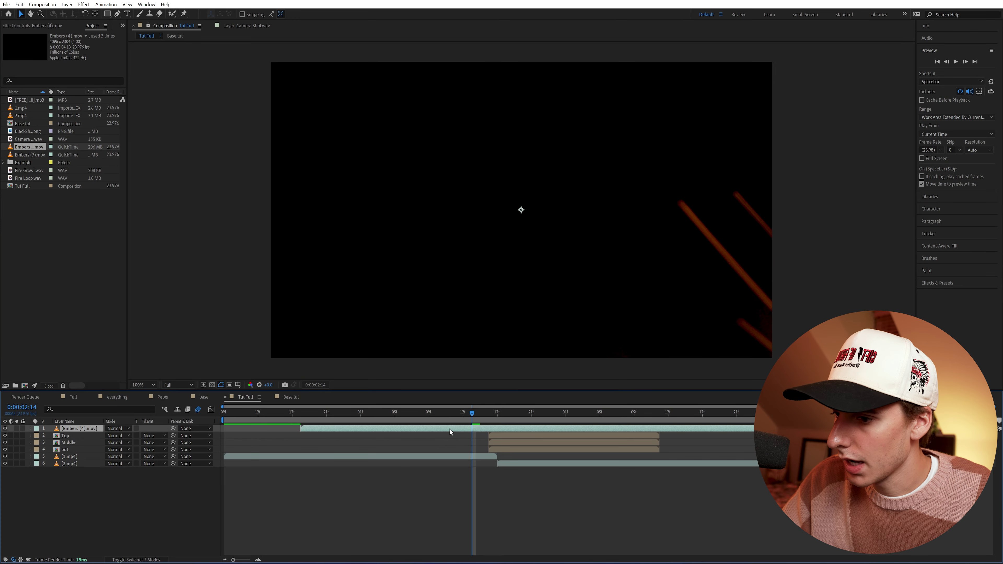
Scale the Embers (4).mov layer to 50% and set it to Screen blend mode
text(s)
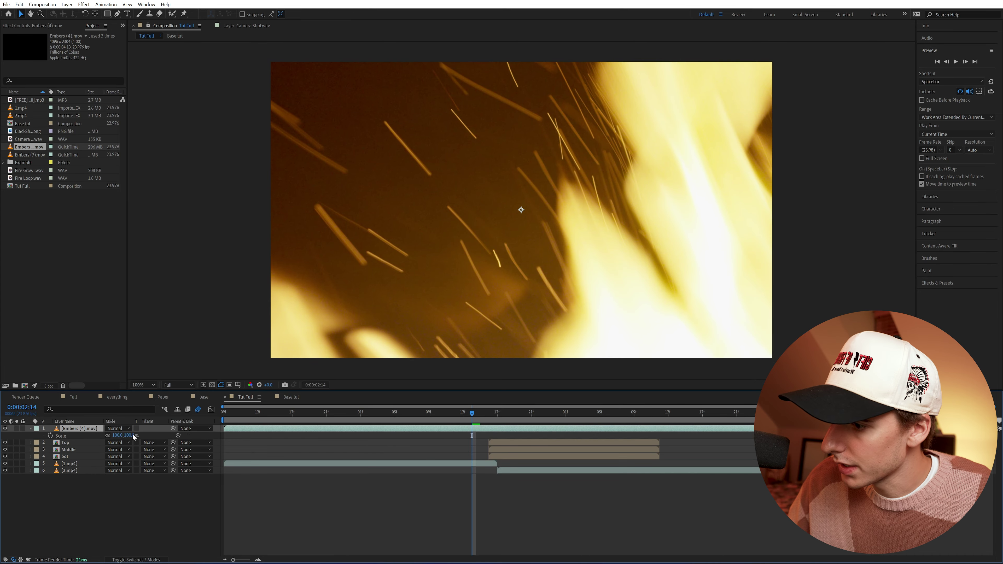
text(50)
key(Return)
click(117, 428)
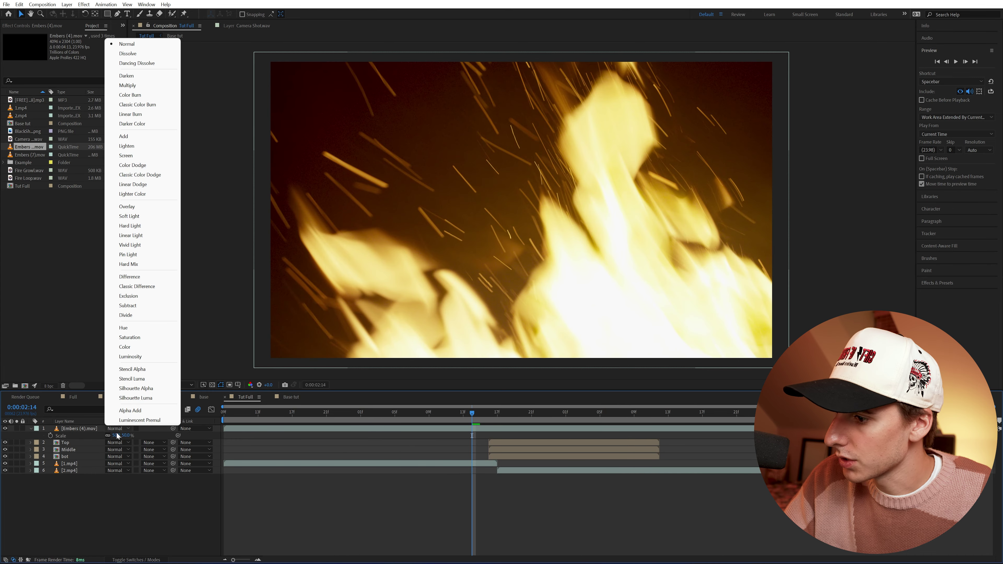
click(125, 156)
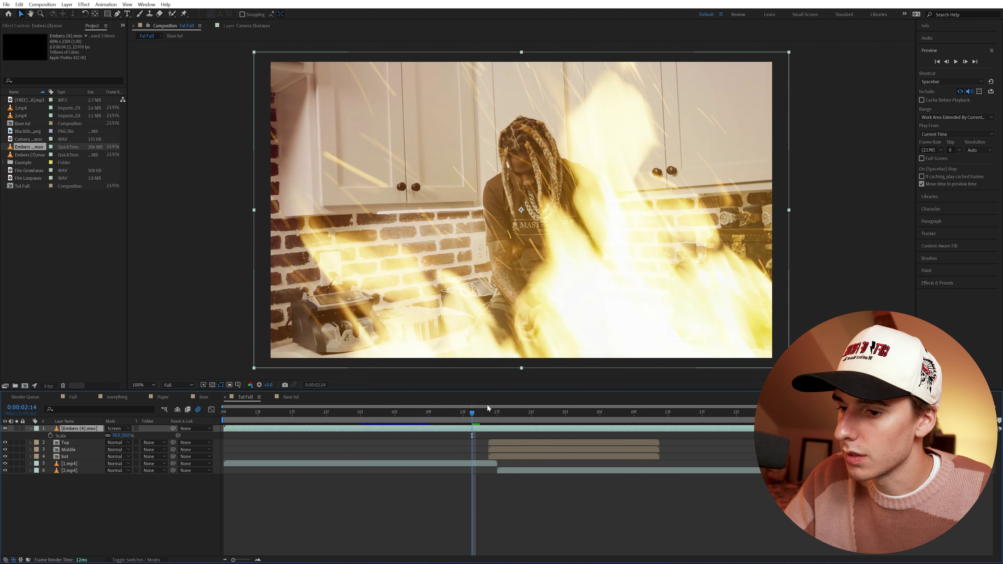
key(s)
Split the embers layer at 0:00:02:05 and preview the transition
drag(471, 418, 540, 426)
key(ctrl+shift+d)
key(space)
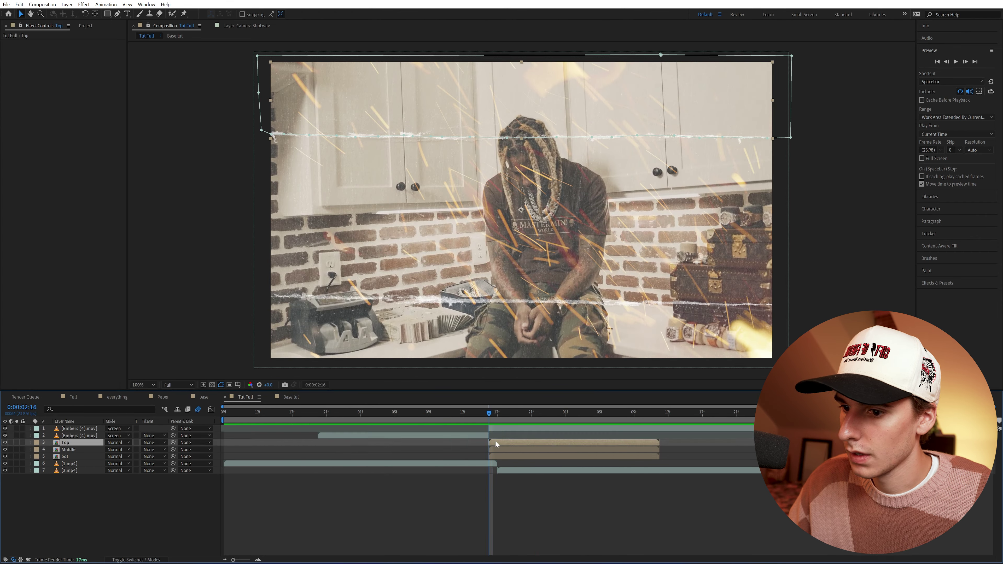
In Base tut, give BlackSheet1.png an S-shaped Curves effect and darken 1.mp4 with Curves
double_click(495, 441)
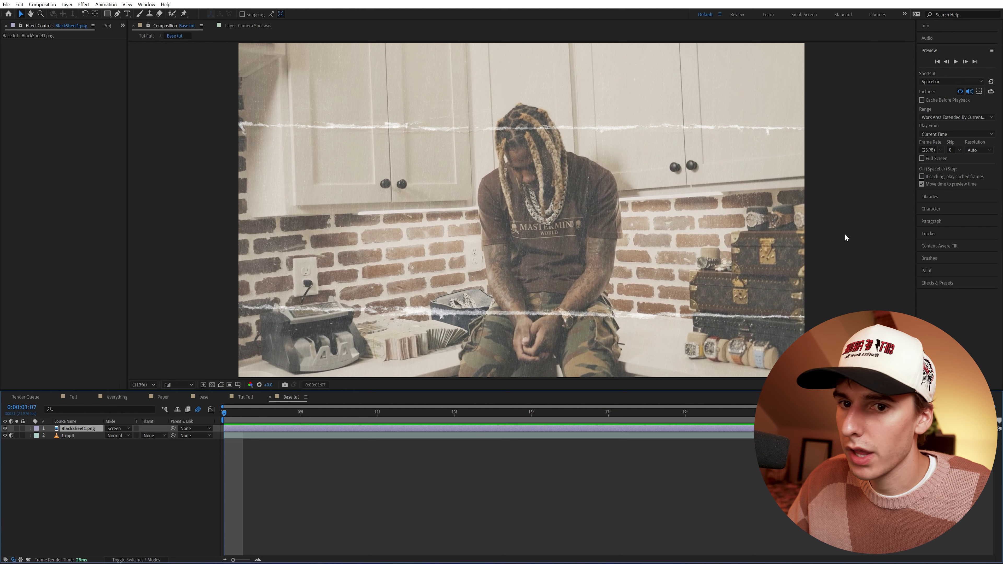
click(935, 283)
text(curve)
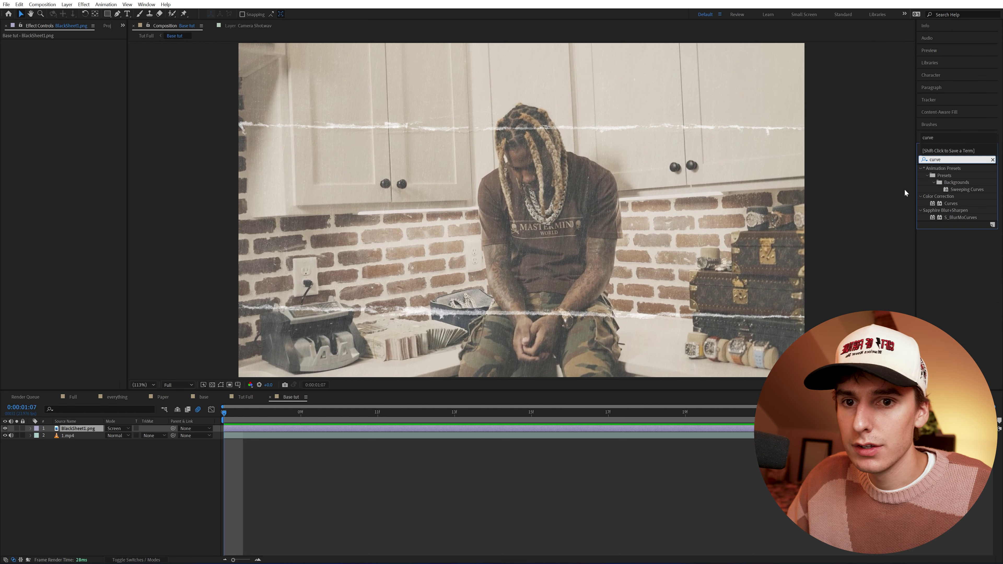
drag(950, 203, 246, 429)
drag(41, 152, 47, 155)
drag(85, 117, 85, 101)
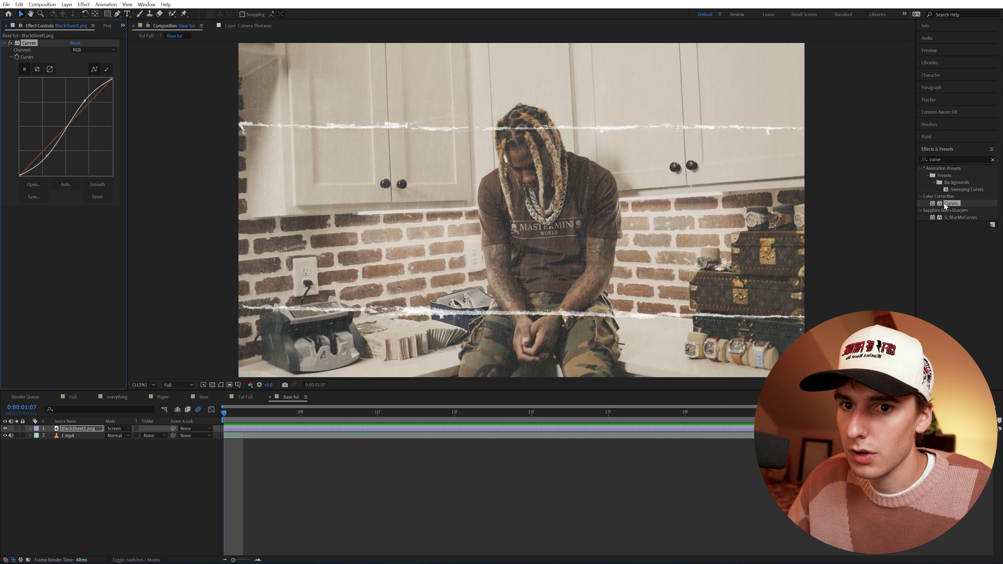
drag(946, 206, 217, 437)
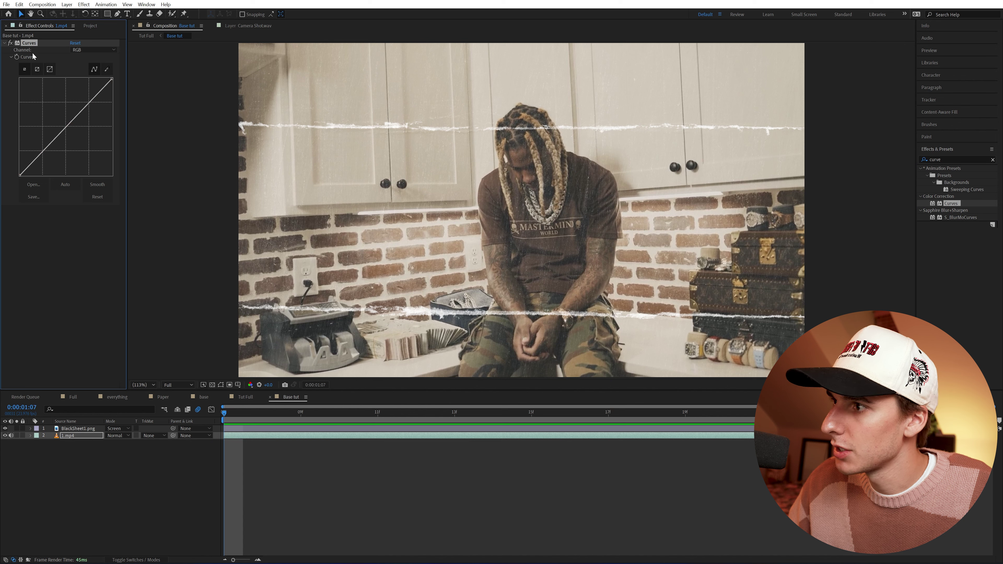
drag(87, 104, 89, 115)
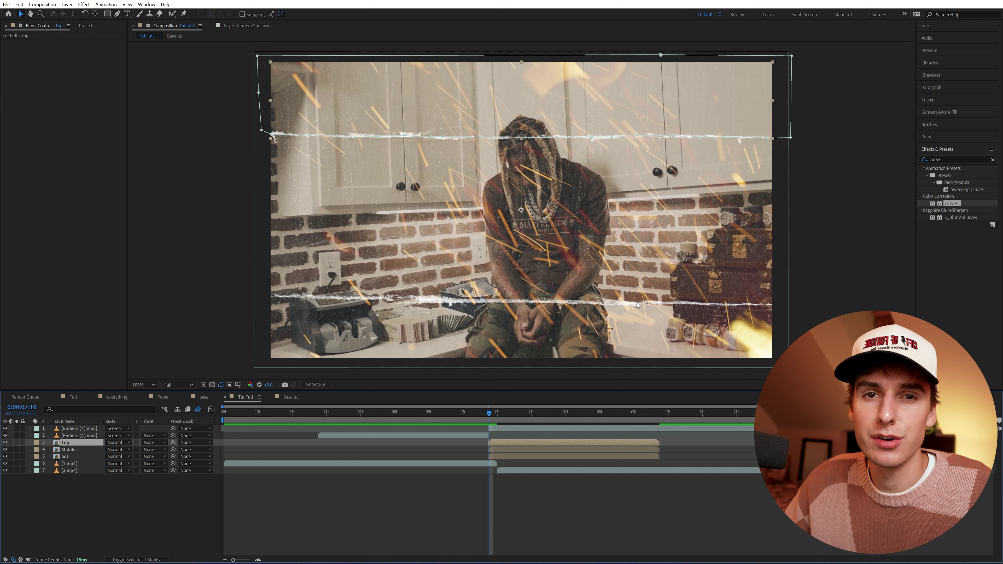
Select the bot, Top and Middle layers and pre-compose them as 'Papers'
click(64, 457)
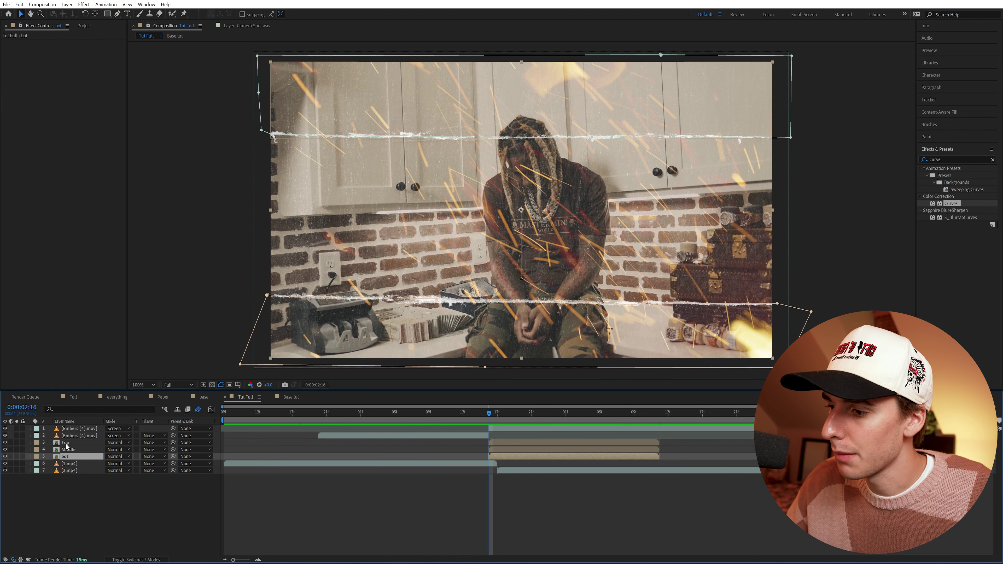
shift+click(65, 442)
right_click(73, 447)
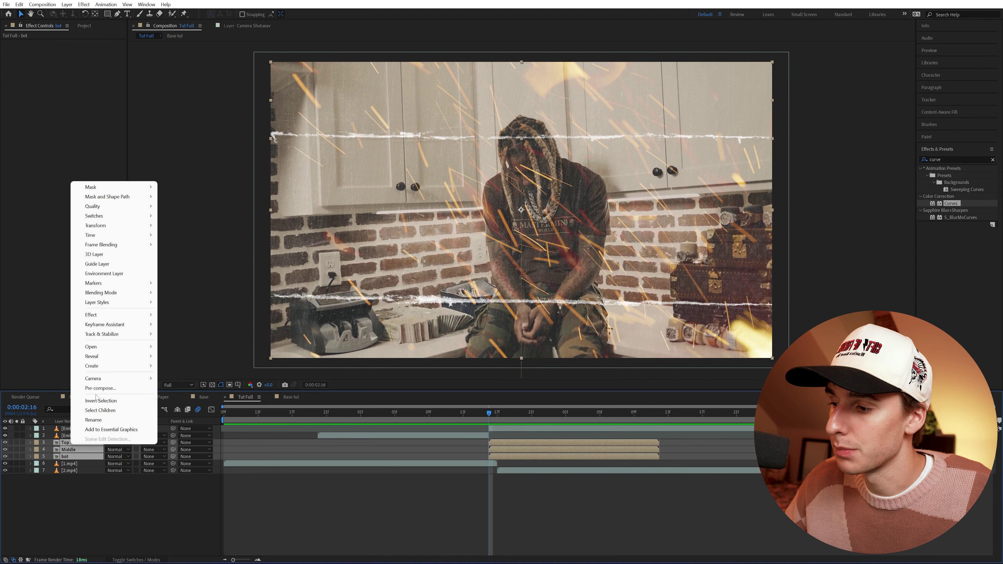
click(106, 395)
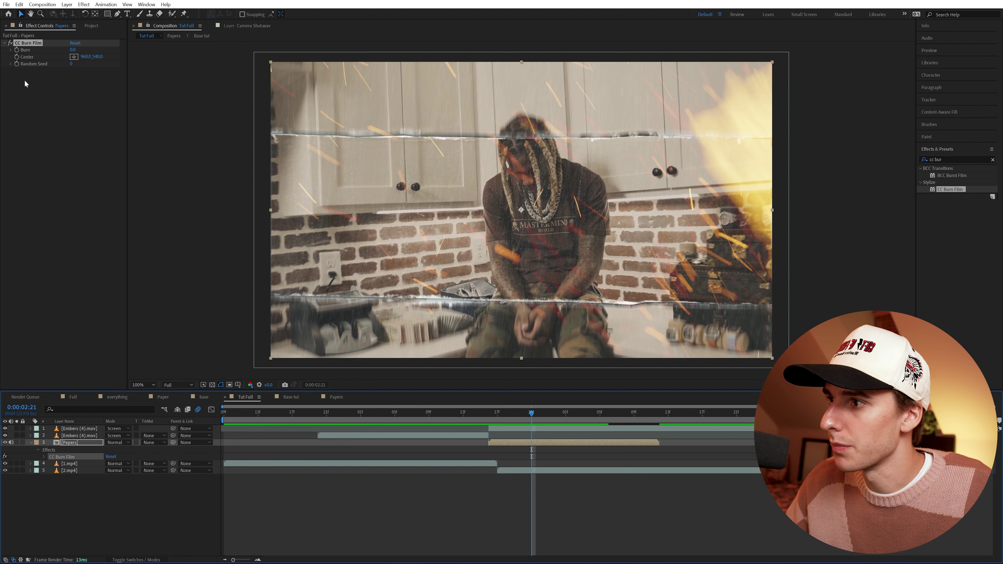
Keyframe the Papers layer's CC Burn Film Burn, rising from 0 to 51 by 0:00:03:07
click(17, 52)
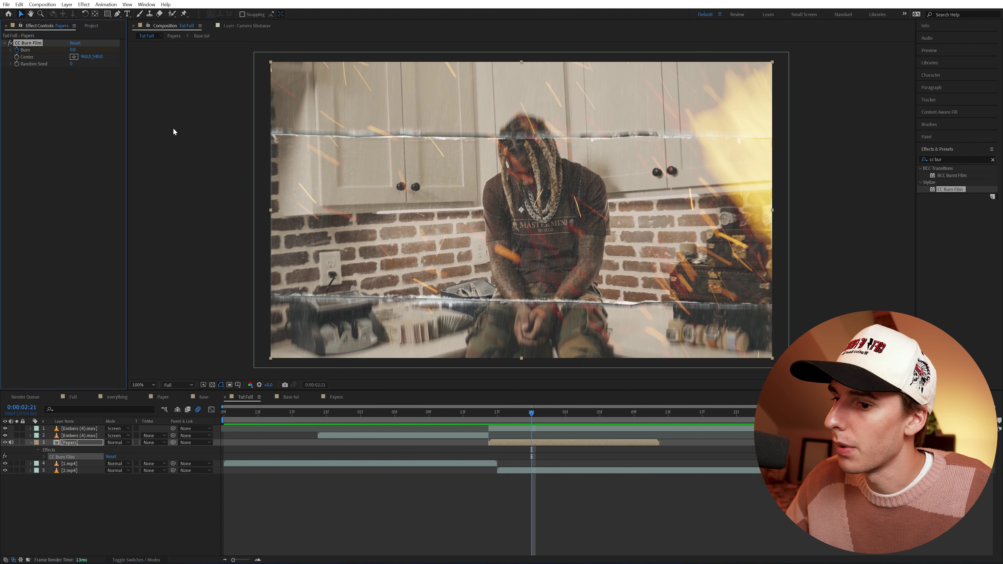
drag(531, 413, 616, 424)
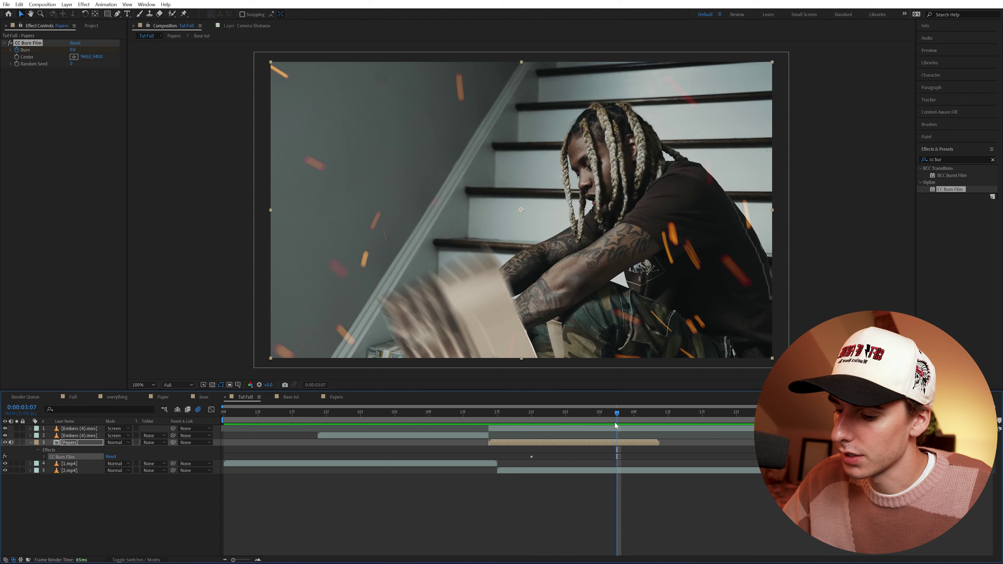
drag(72, 50, 98, 53)
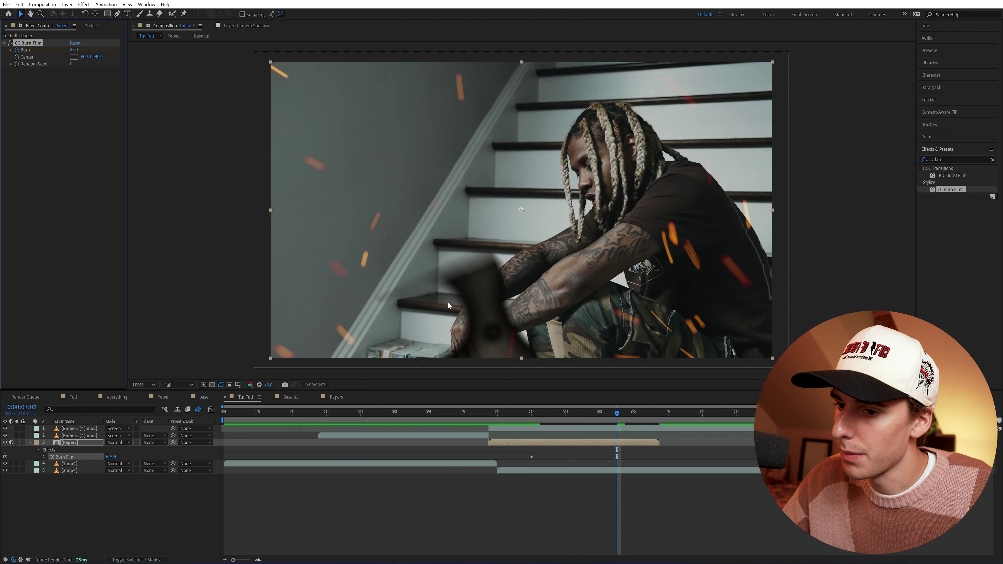
click(582, 413)
key(u)
Ease both Burn keyframes, move the last one to 0:00:03:10, and set Random Seed to 180
drag(629, 452, 515, 458)
key(F9)
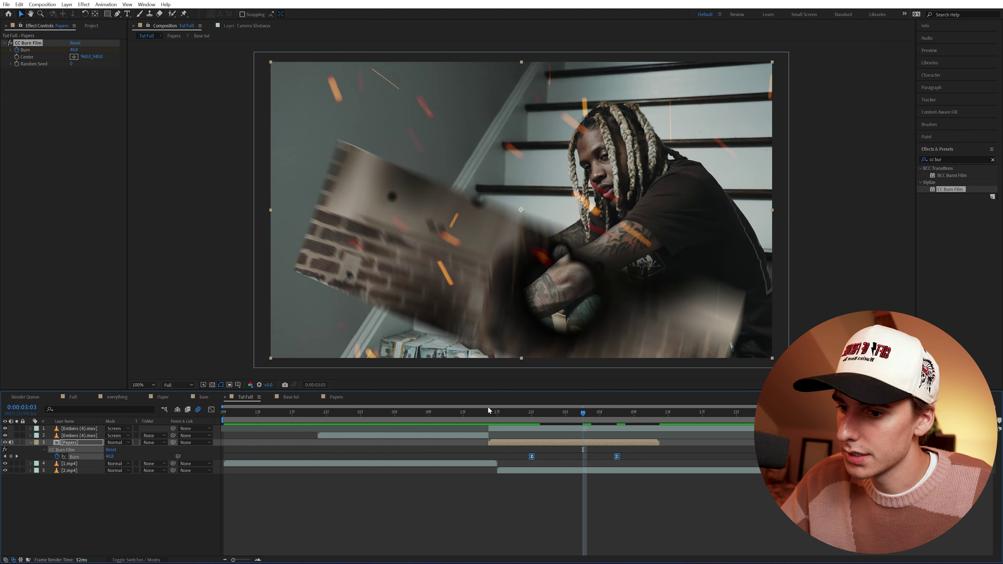
click(643, 413)
drag(616, 458, 643, 458)
mouse_move(638, 418)
mouse_down()
mouse_move(584, 431)
mouse_move(647, 439)
mouse_move(566, 442)
mouse_up()
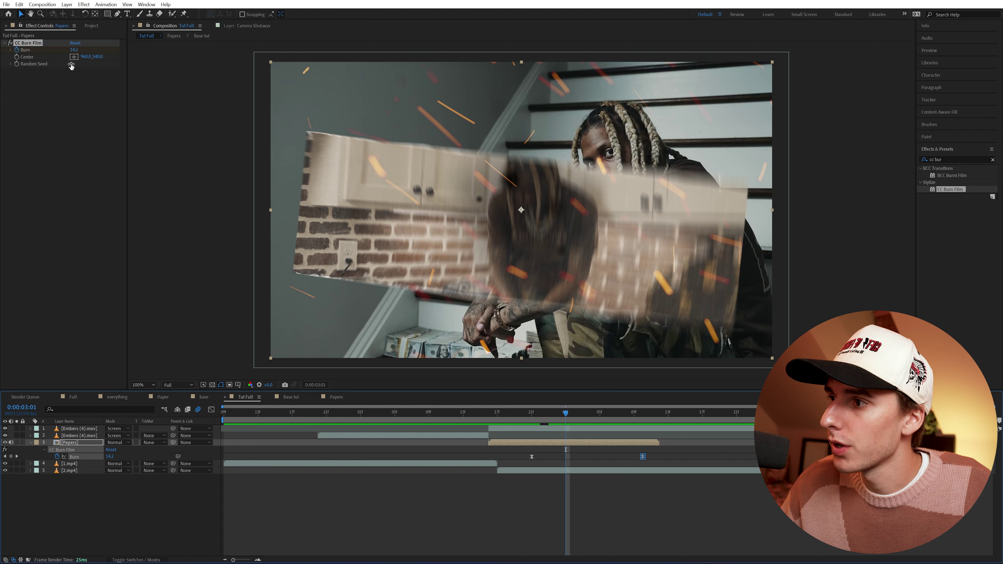
drag(71, 66, 78, 65)
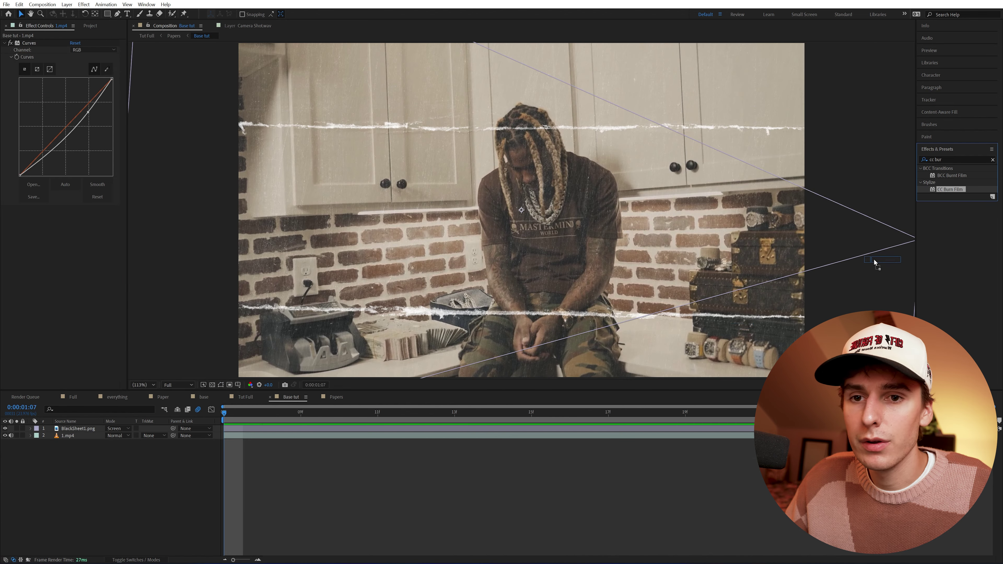
Apply CC Burn Film to the 1.mp4 clip and keyframe its Burn up to 40
drag(469, 385, 249, 435)
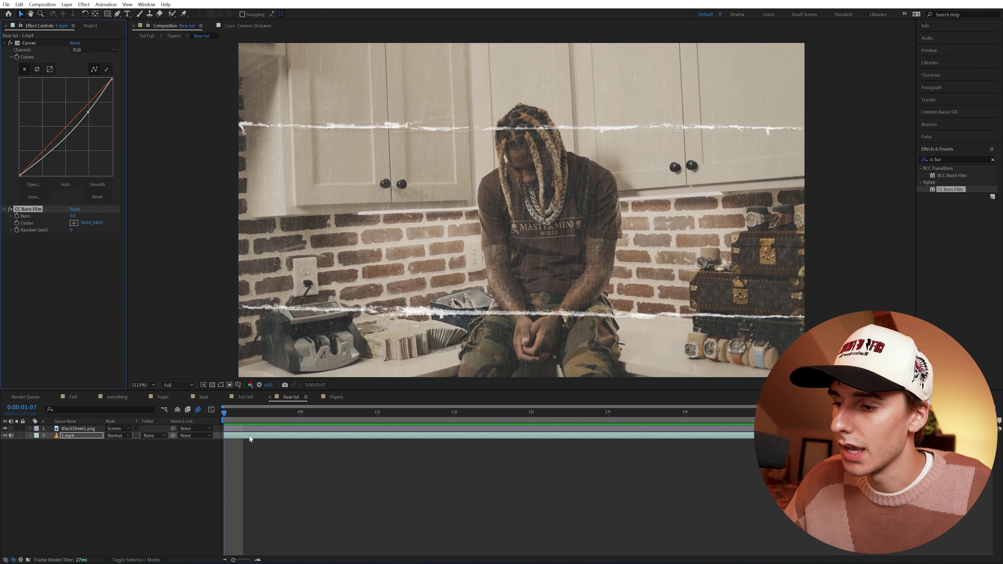
drag(79, 218, 95, 222)
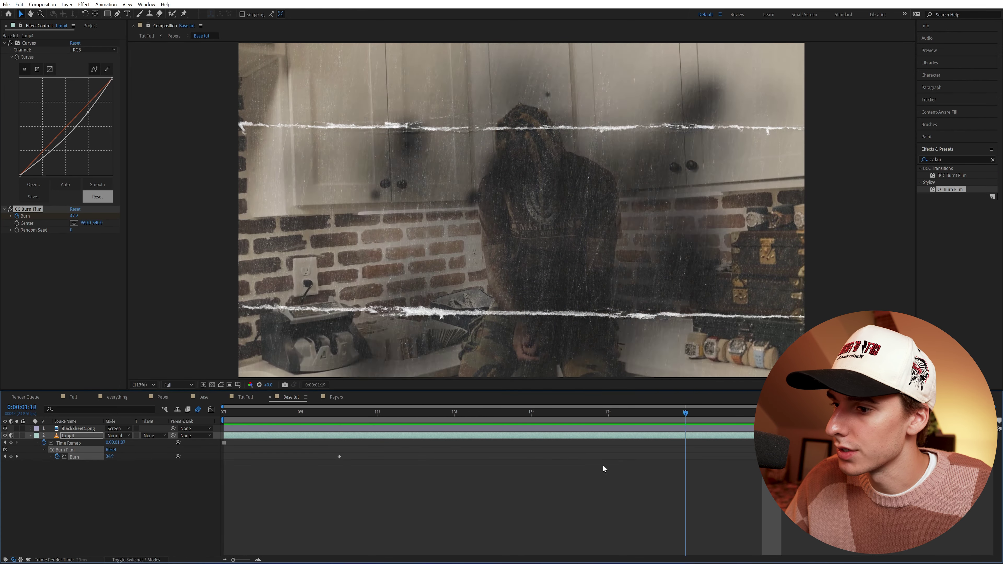
Return to Tut Full and scrub around 0:00:03:01 to review the burned papers
click(239, 398)
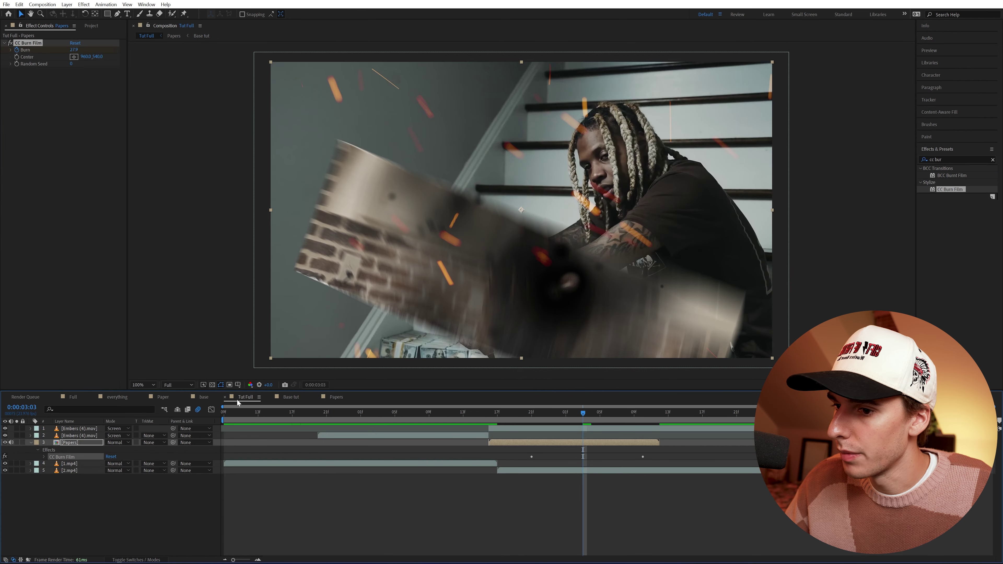
mouse_move(492, 419)
mouse_down()
mouse_move(594, 428)
mouse_move(623, 418)
mouse_up()
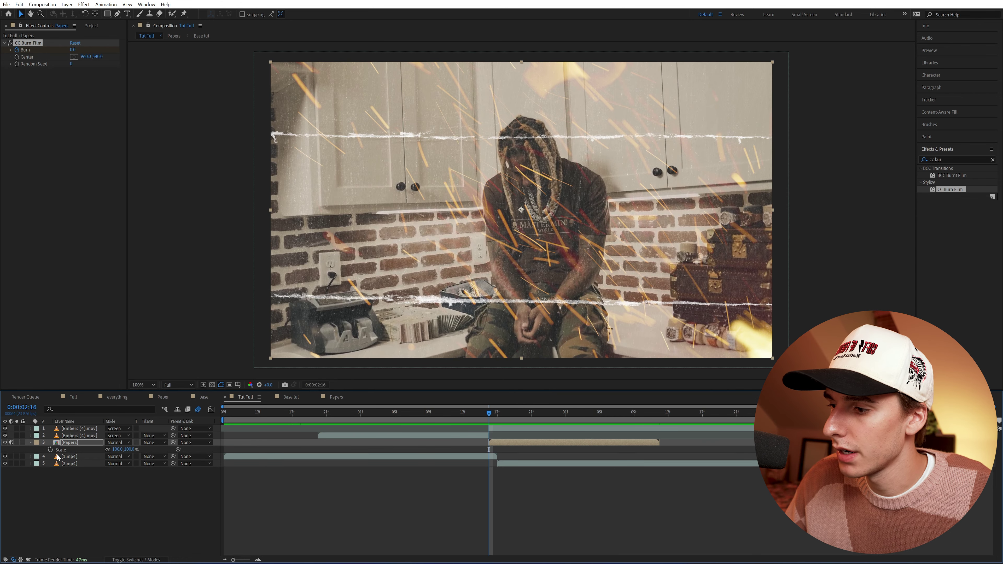
Keyframe the Papers layer's Scale, enlarging it to 110% and adding a keyframe at 2:20
click(50, 450)
key(Page_Down)
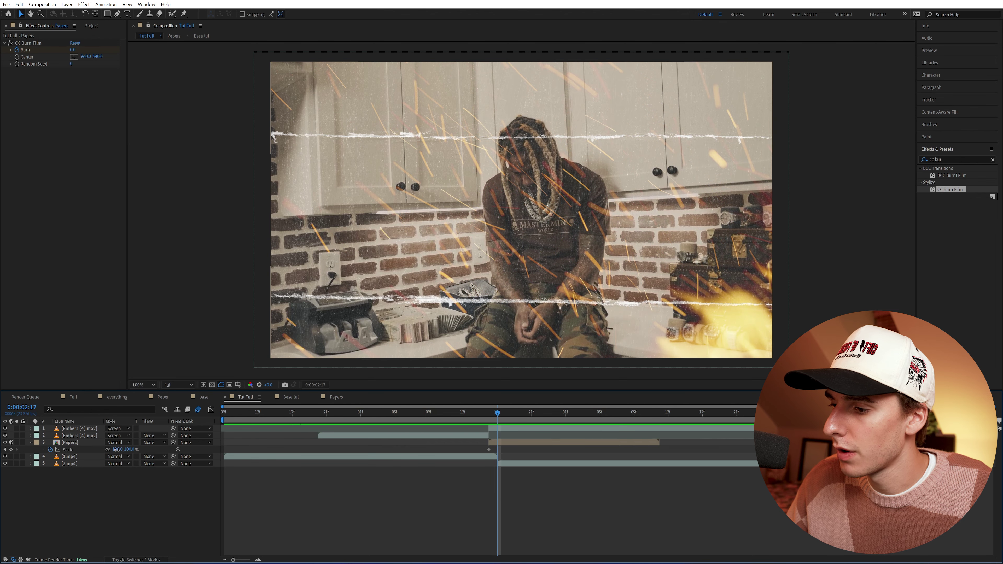
drag(117, 450, 120, 449)
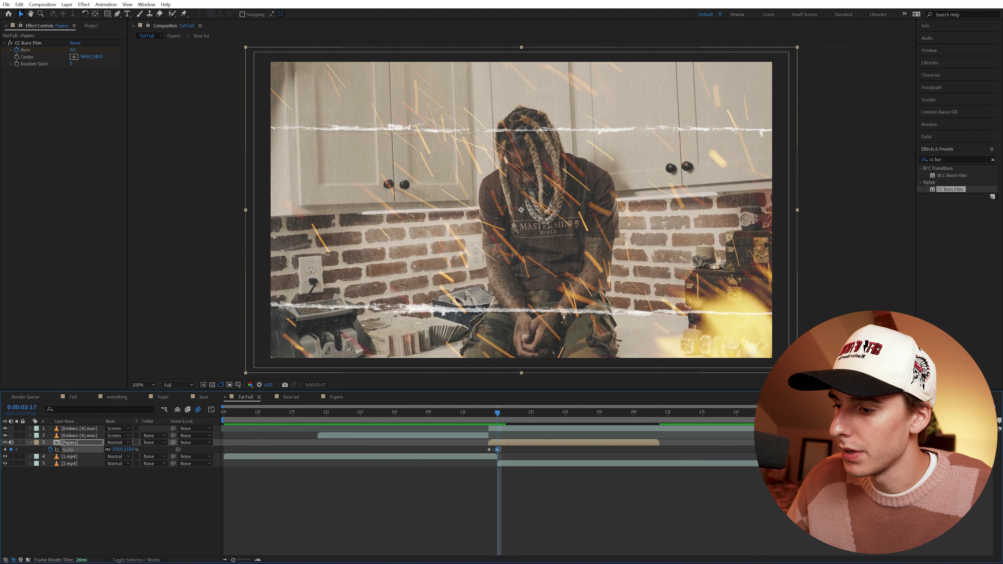
key(F4)
drag(490, 419, 489, 419)
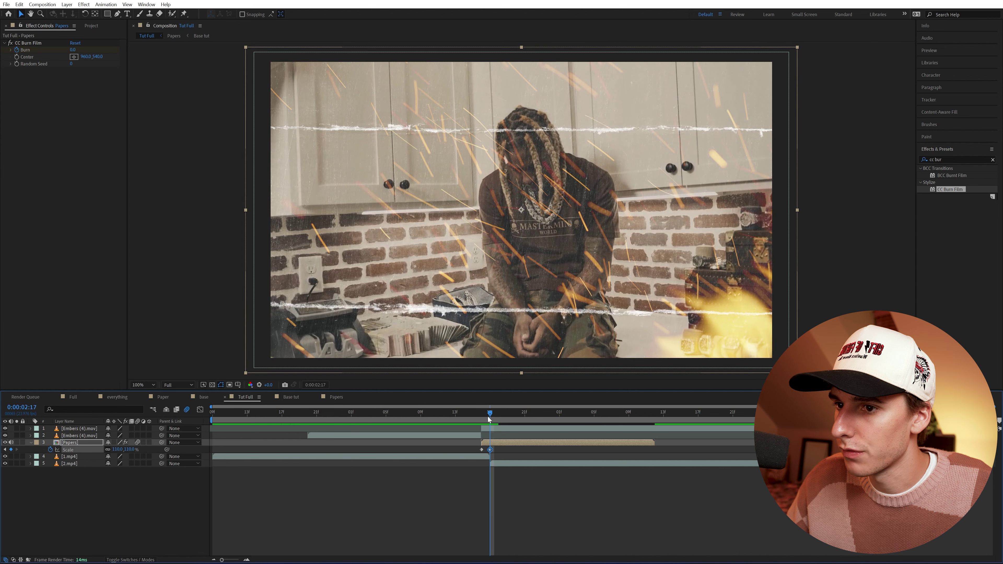
key(Page_Down)
key(Page_Down)
key(Page_Down)
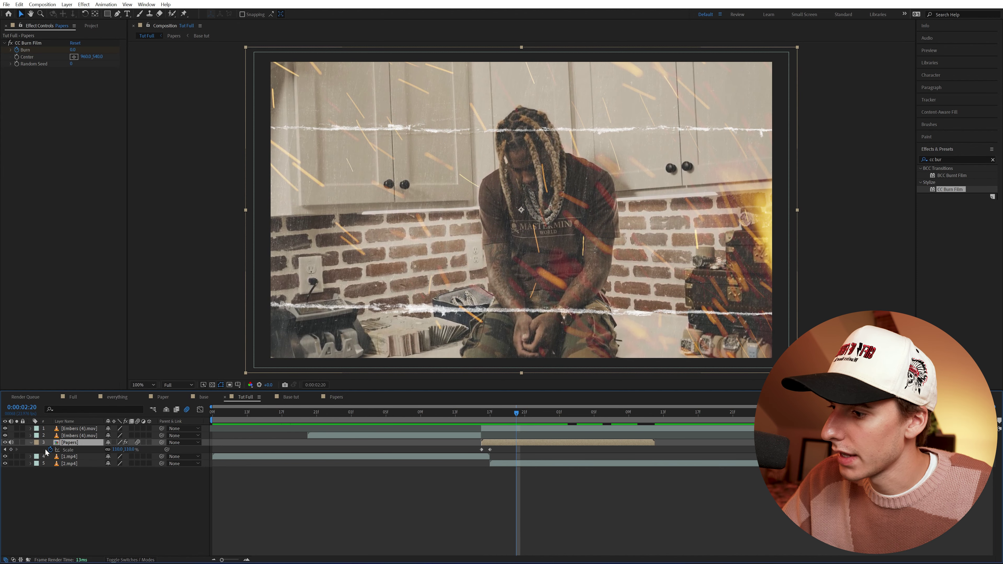
click(11, 450)
drag(513, 413, 586, 414)
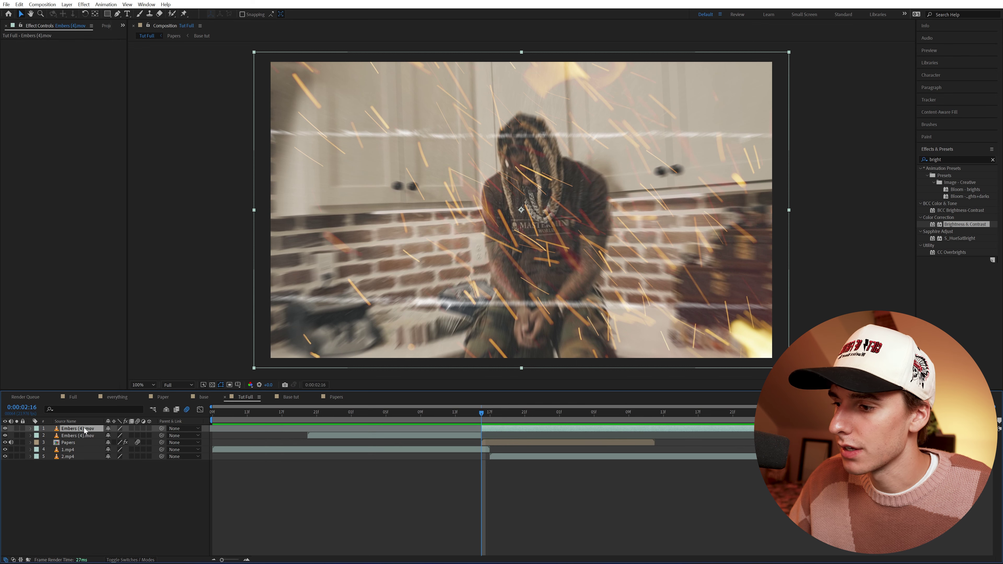
Pre-compose all five layers into a new precomp named 'everything'
shift+click(70, 457)
right_click(71, 458)
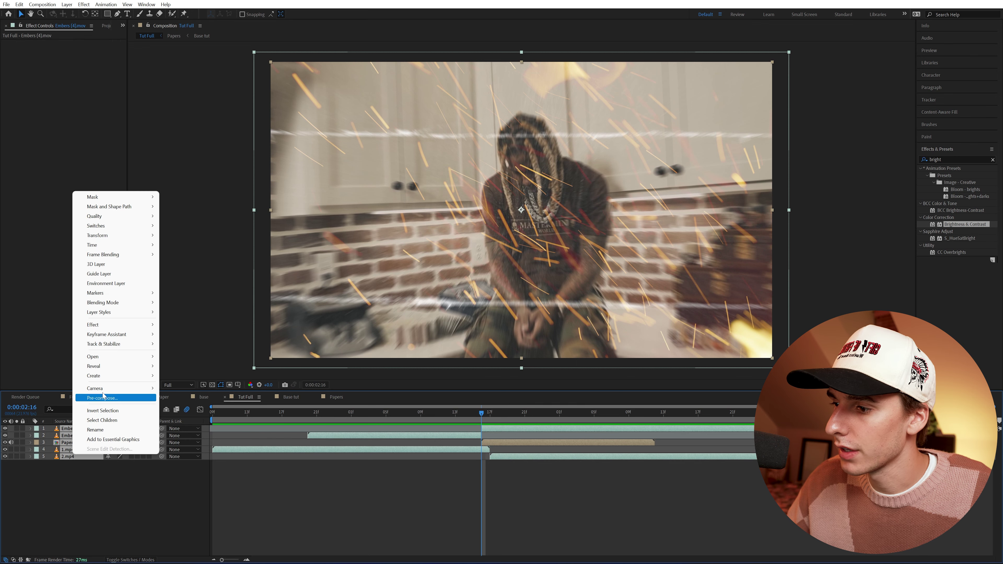
click(103, 399)
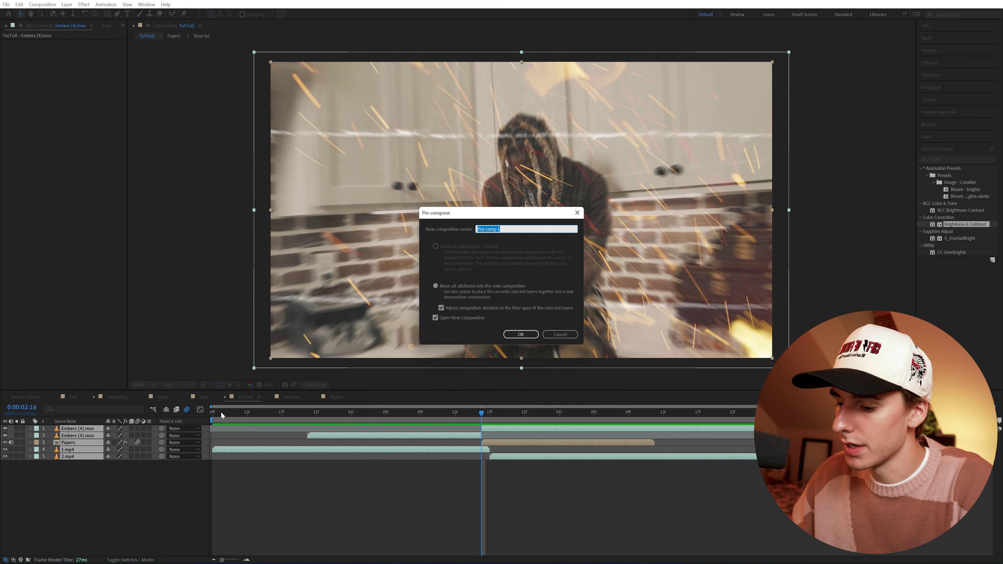
text(everything)
key(Return)
Add Brightness & Contrast to everything, keyframing Brightness 101 at 2:16 and back to 0 at 2:18
drag(496, 426, 479, 427)
drag(947, 225, 480, 427)
drag(75, 50, 112, 50)
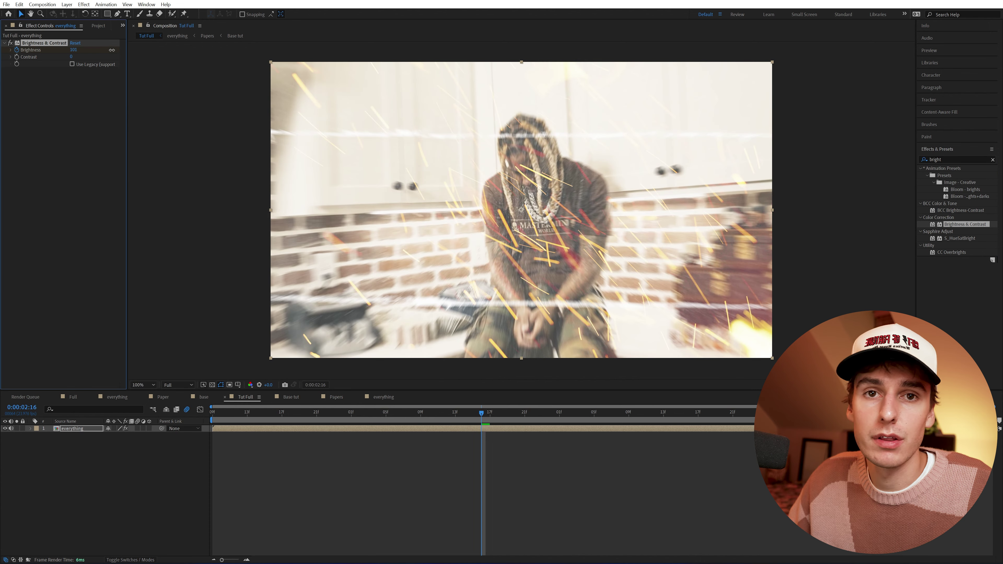
click(934, 51)
click(947, 61)
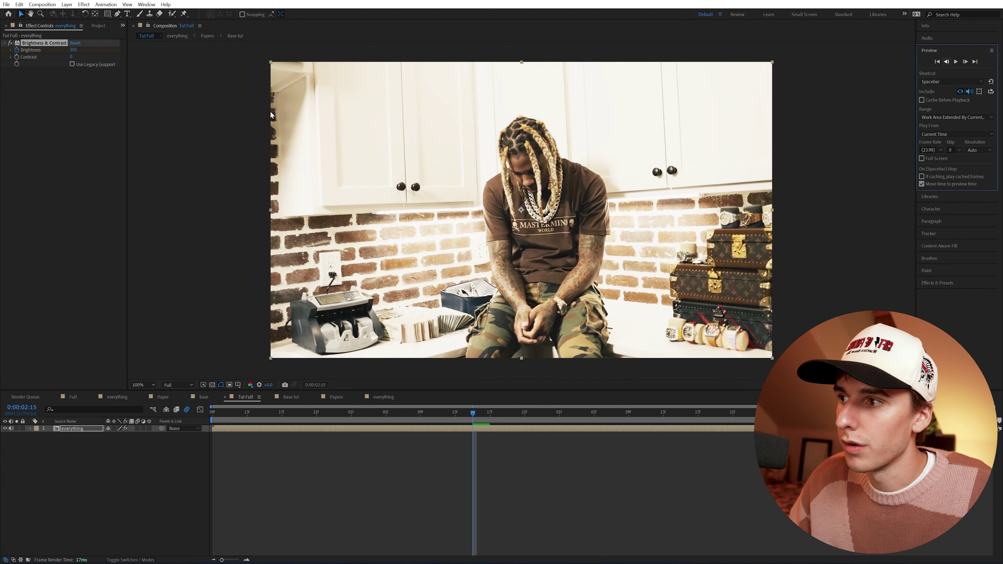
click(965, 62)
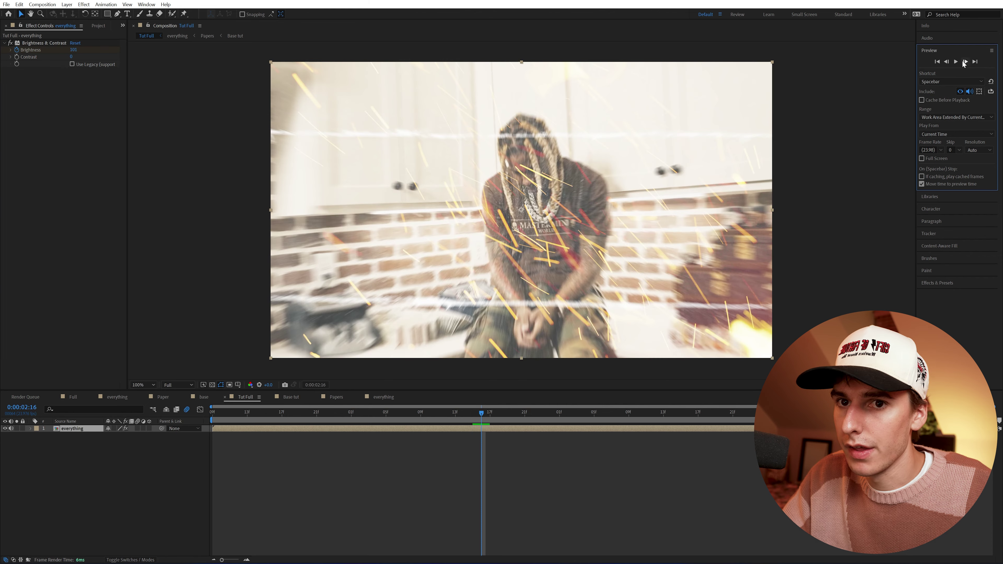
click(965, 61)
click(965, 61)
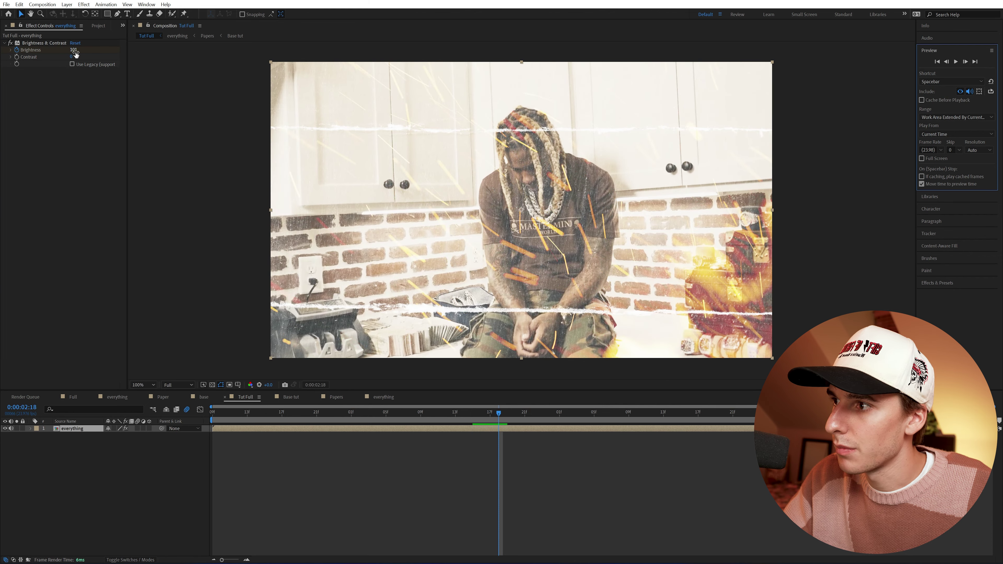
click(75, 42)
click(463, 413)
Preview the brightness flash from 2:09 and check its Brightness keyframes
key(space)
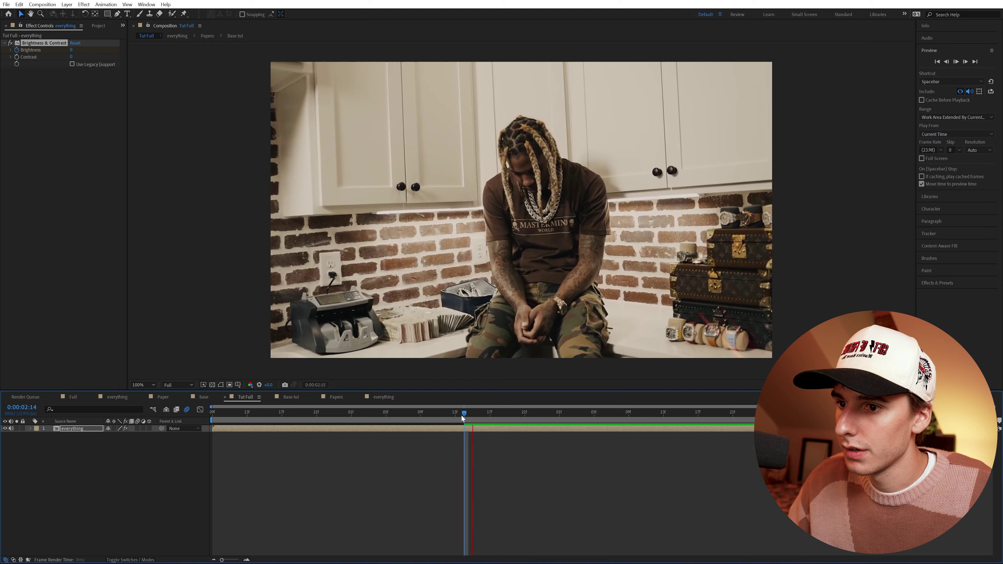
key(u)
drag(497, 445, 532, 444)
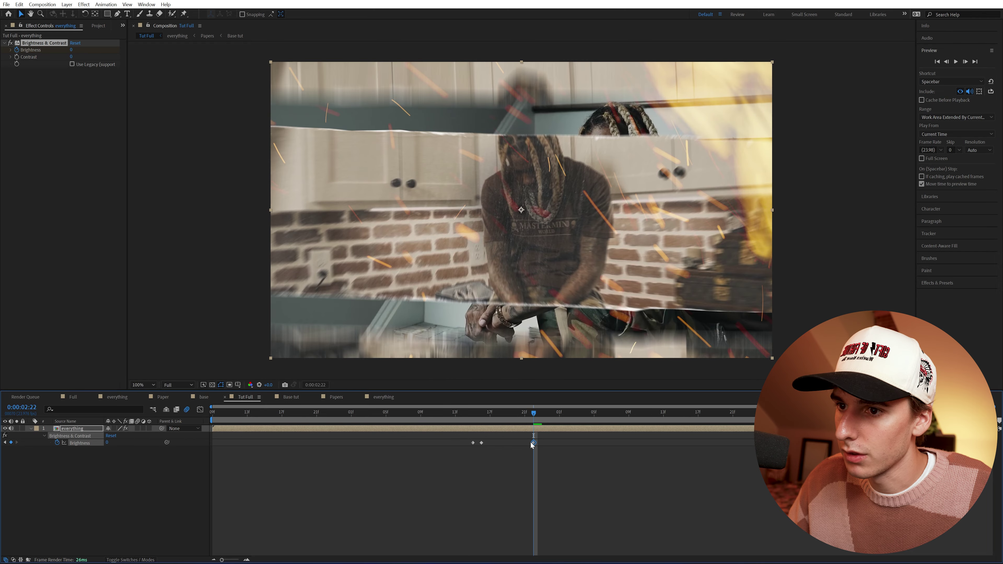
click(420, 415)
key(space)
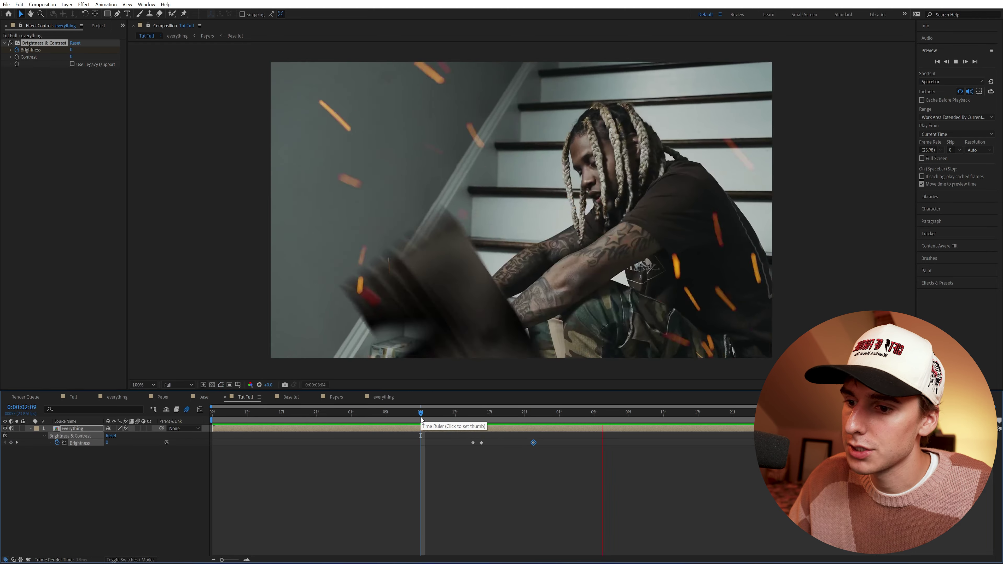
key(space)
Apply S_Shake from an effects search for 'shake' to everything and turn on its motion blur
click(943, 285)
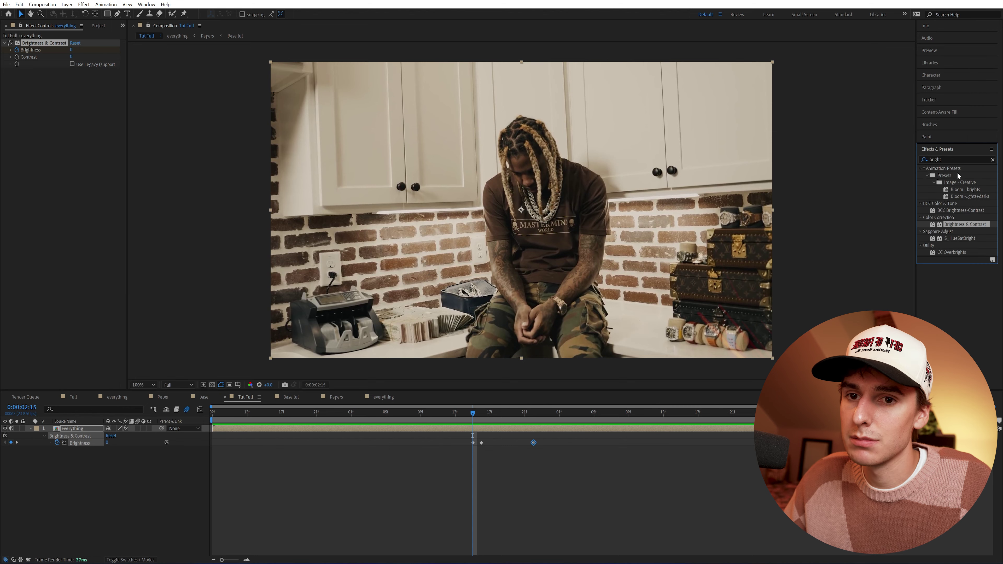
click(956, 159)
text(shake)
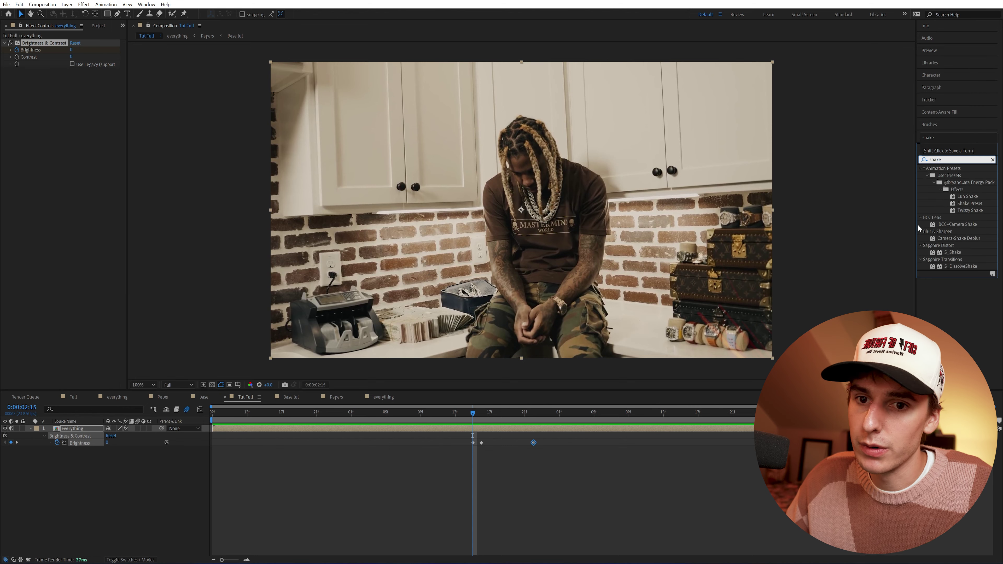
drag(949, 253, 472, 433)
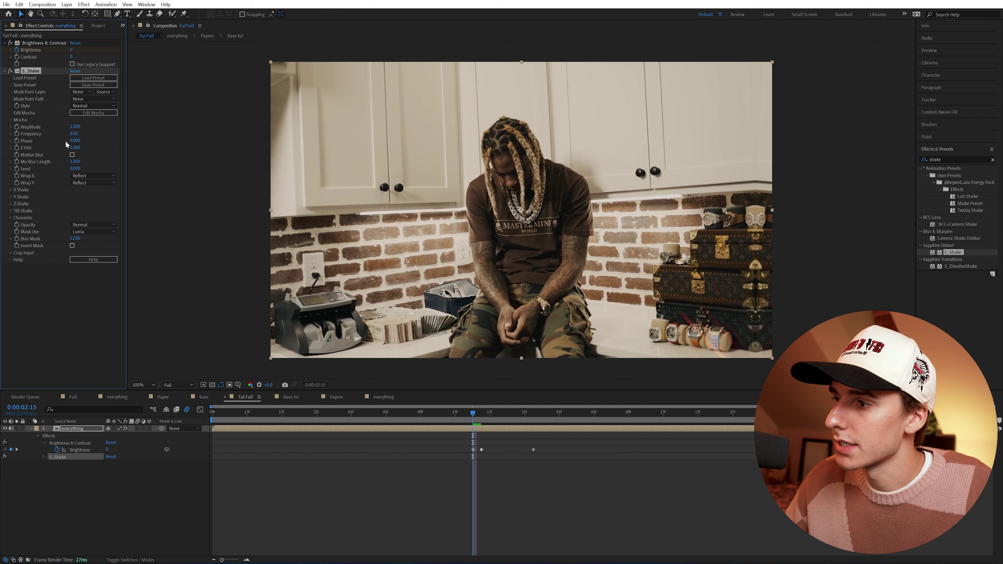
key(Return)
click(73, 154)
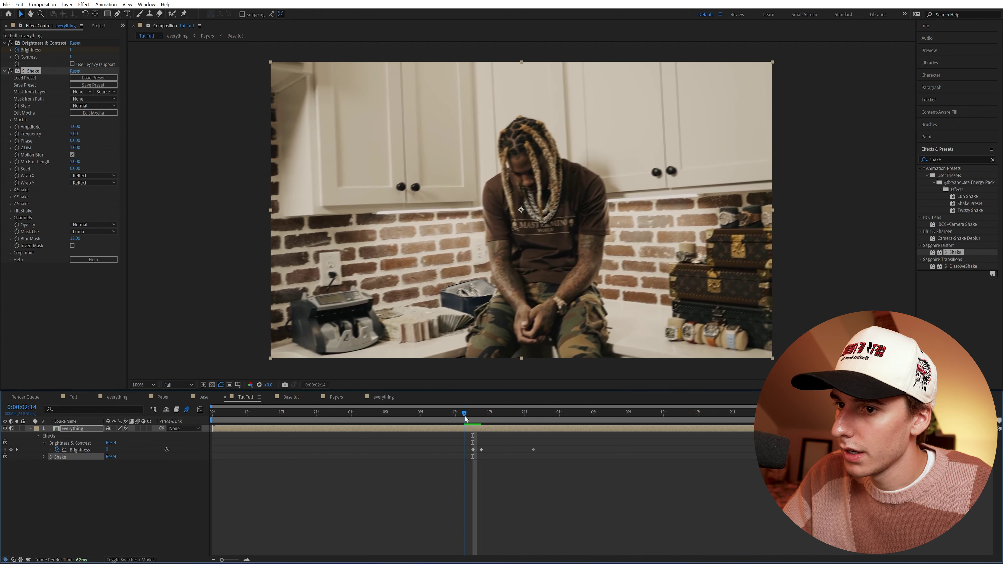
Keyframe S_Shake Amplitude at 2:15 and 2:16, and set Frequency to 3
click(483, 418)
click(54, 134)
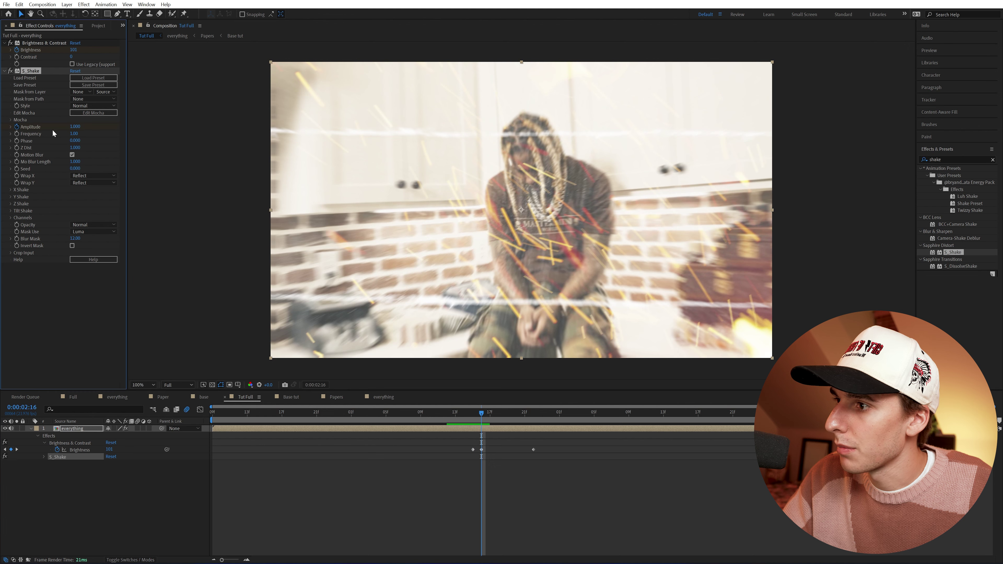
key(Page_Up)
key(Return)
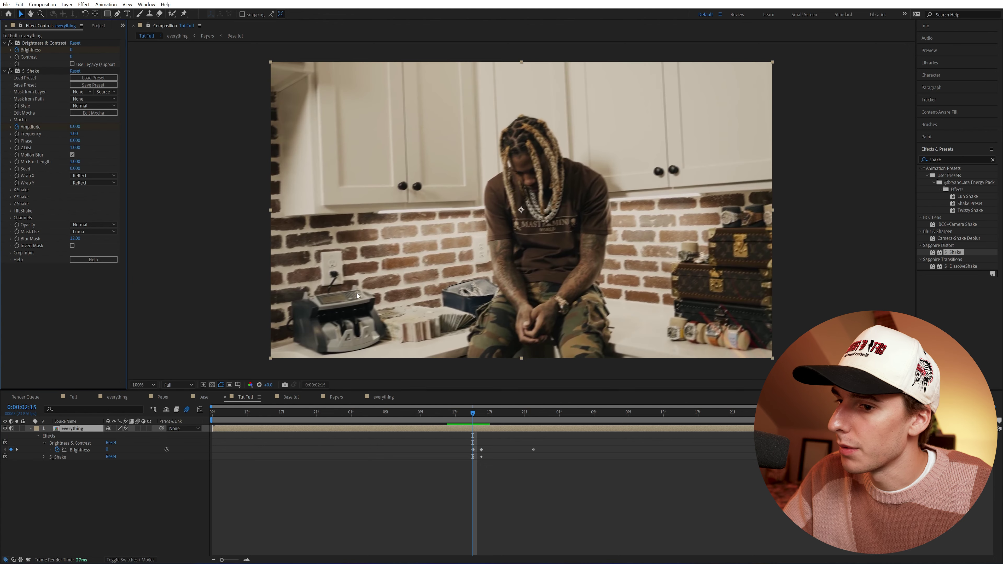
key(Page_Down)
click(77, 133)
key(Return)
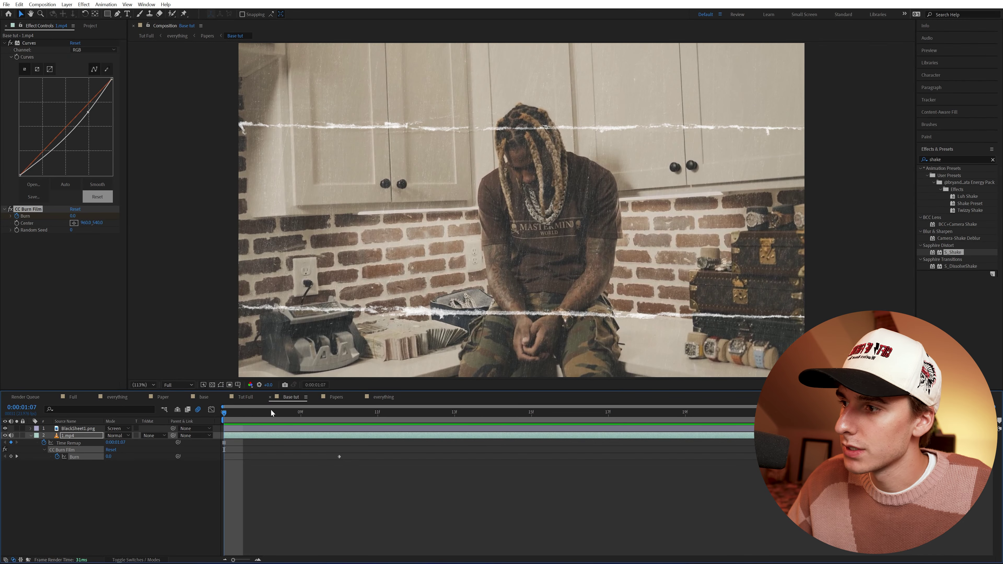
Shrink Embers (7).mov in Base tut, rotate it to about -84°, and mask it to a rectangle between the tears
click(90, 26)
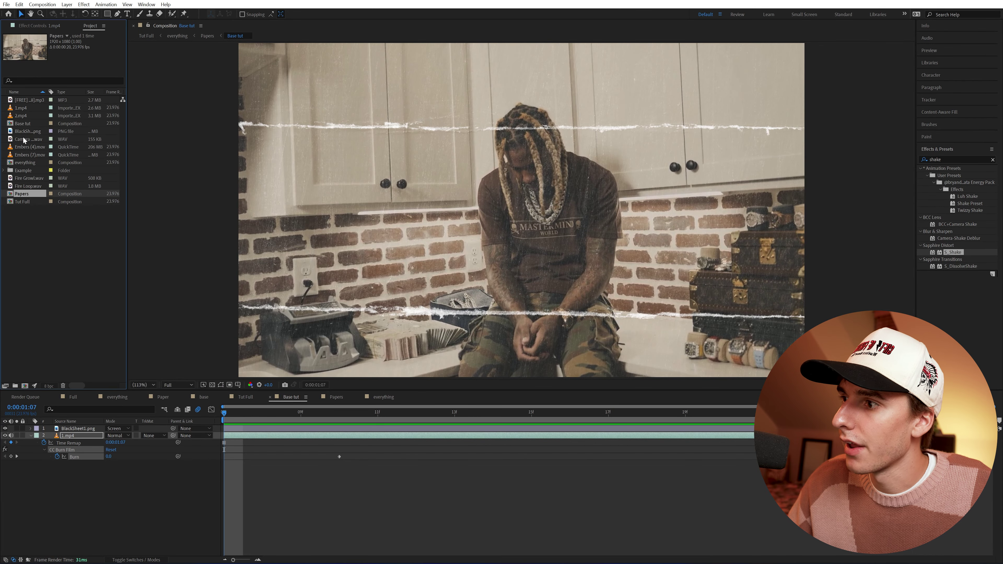
click(26, 154)
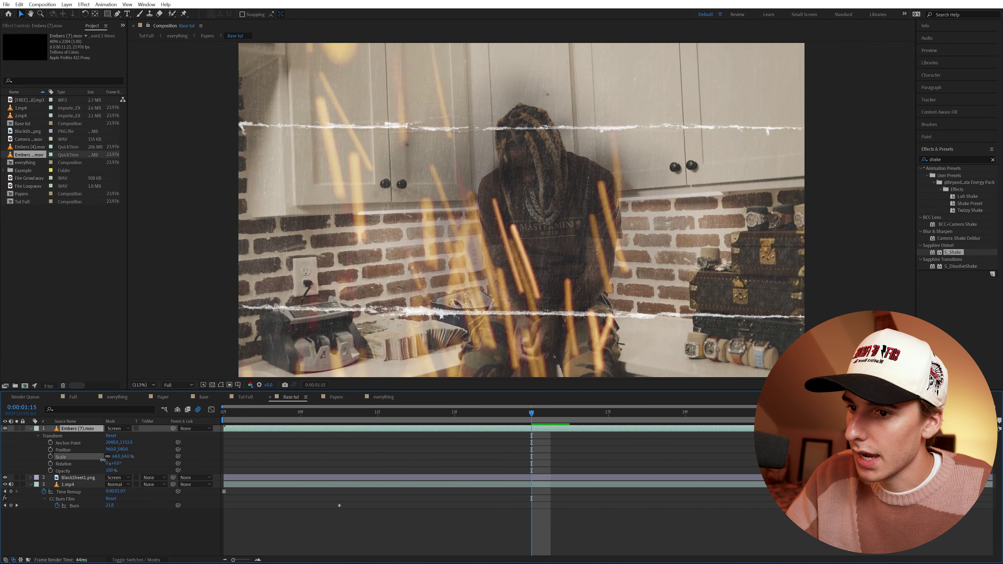
drag(103, 460, 80, 466)
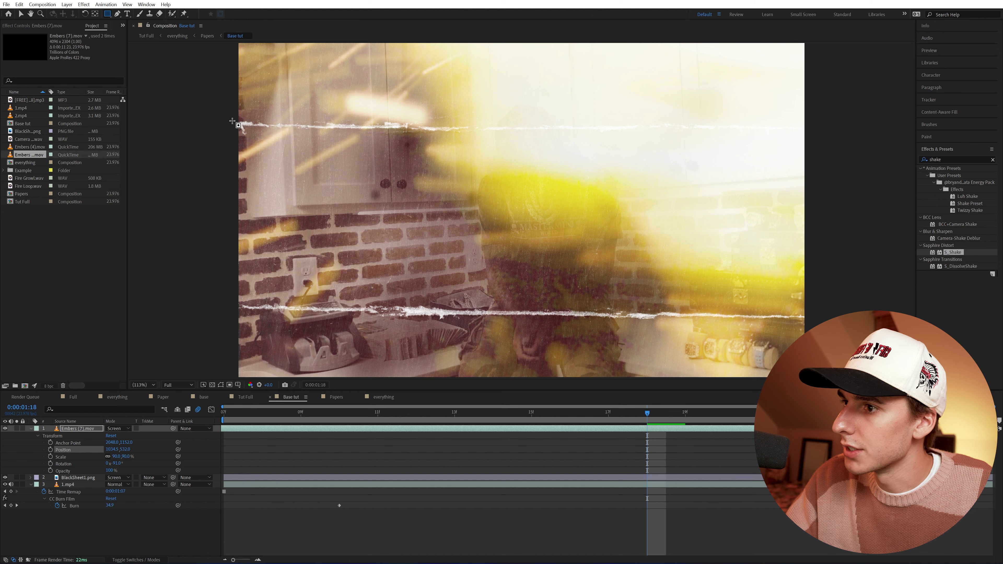
drag(232, 121, 807, 314)
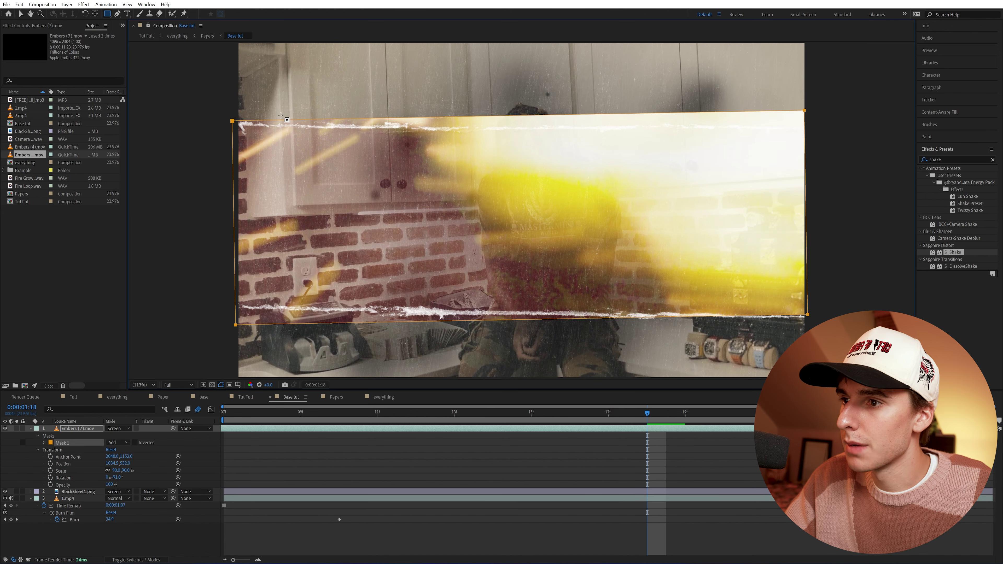
click(43, 443)
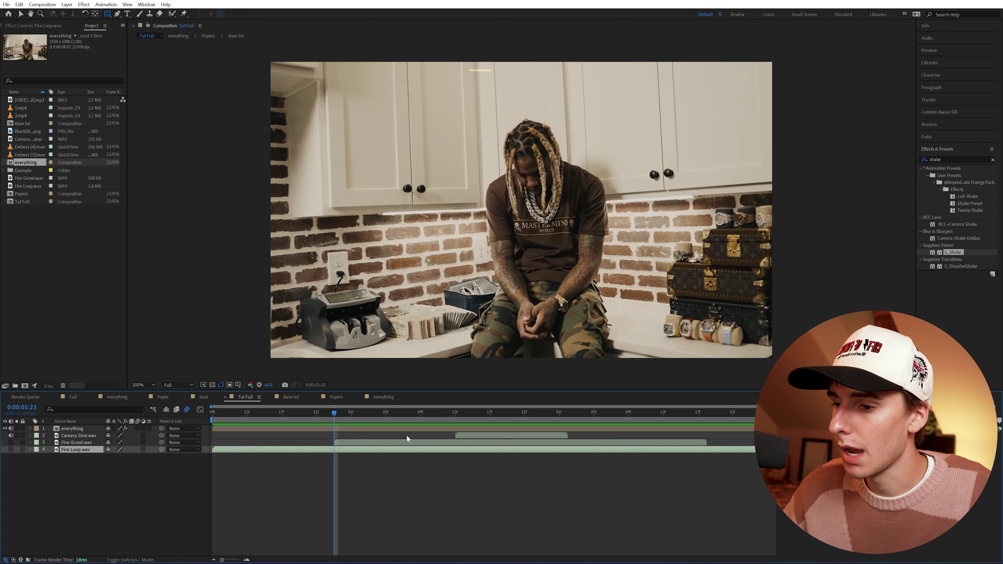
Preview the transition with its sound effects starting from 1:21
click(315, 413)
key(space)
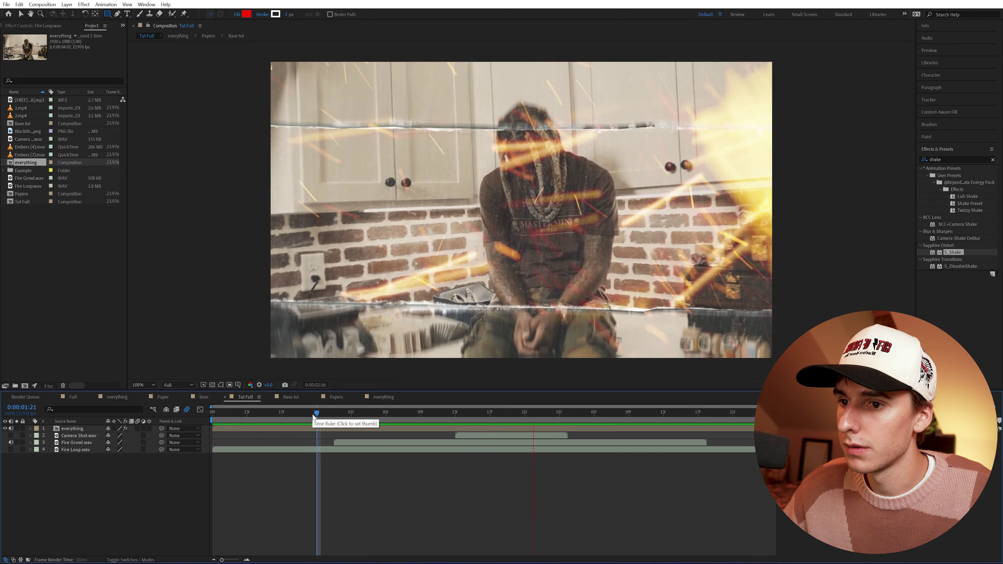
key(space)
key(space)
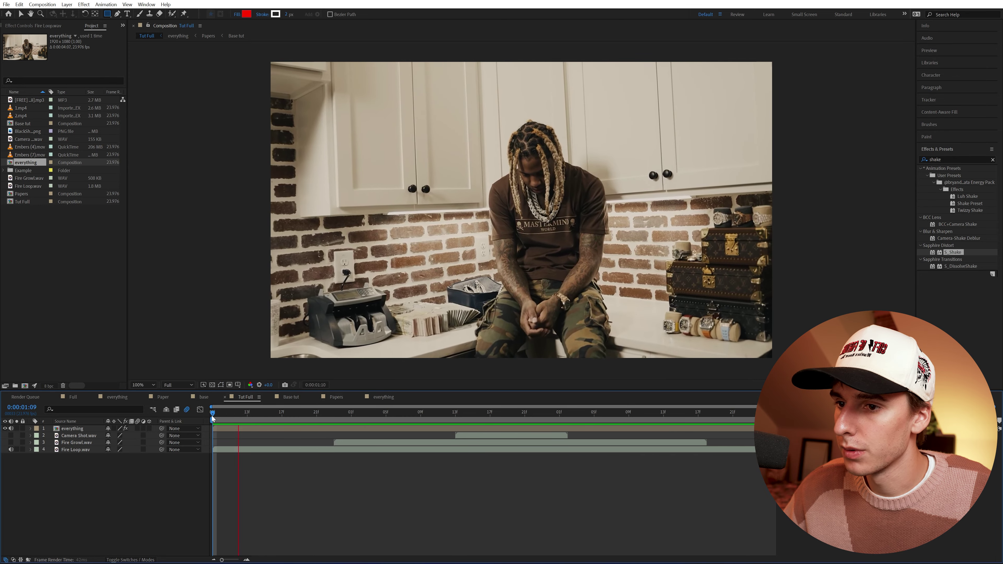